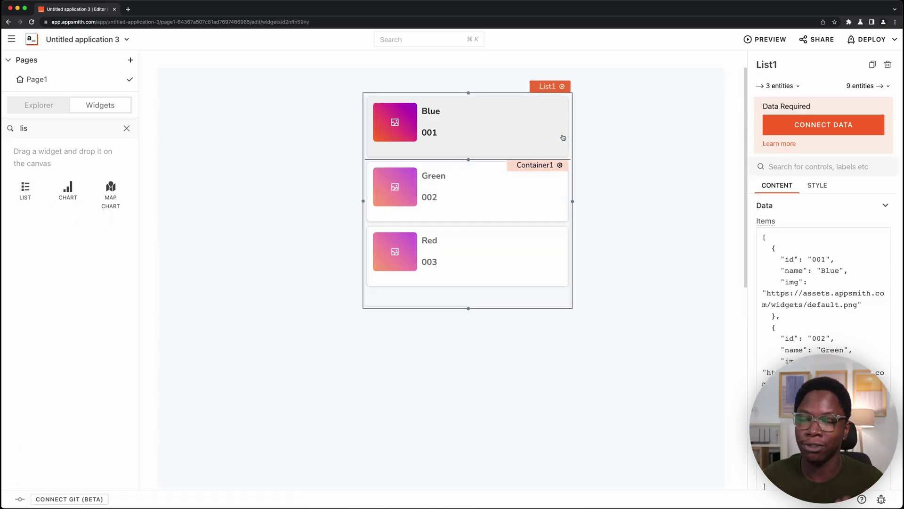
pyautogui.scroll(-1, 780, 231)
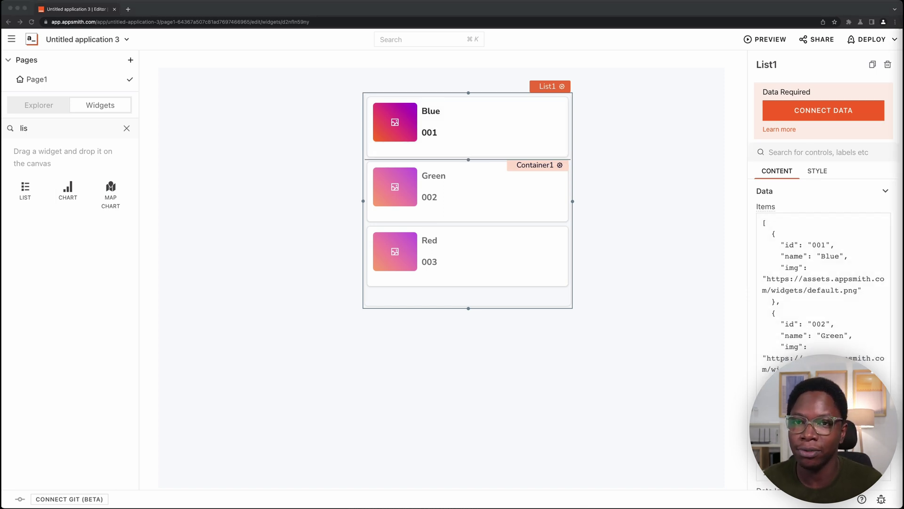
pyautogui.scroll(-2, 841, 265)
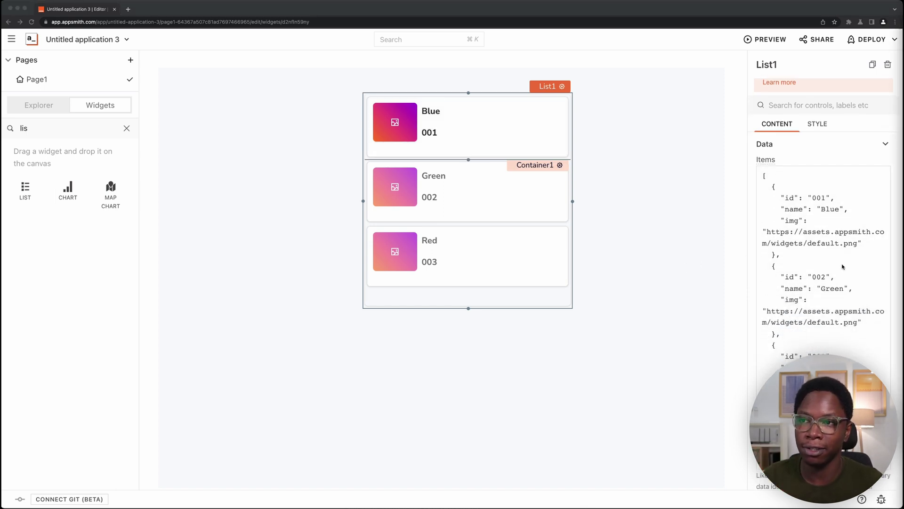
pyautogui.press('super+Tab')
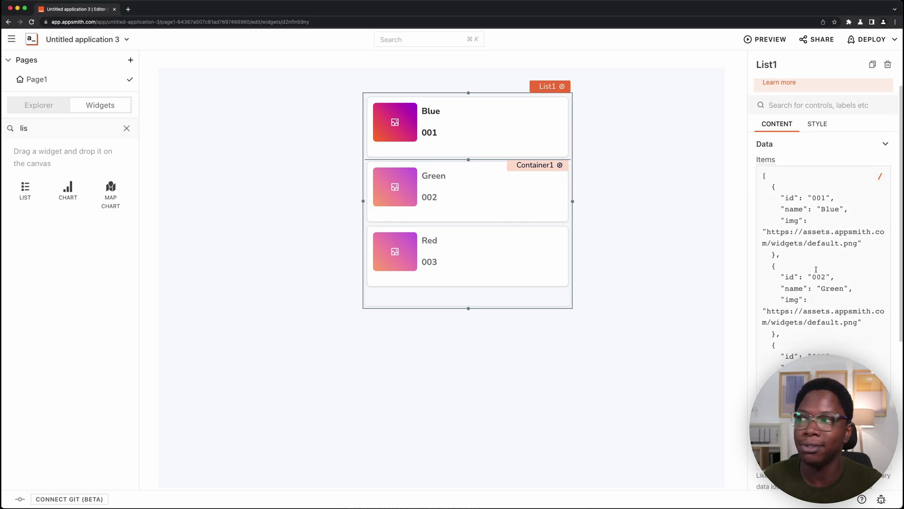
# Create a new REST API query and name it users
pyautogui.click(32, 112)
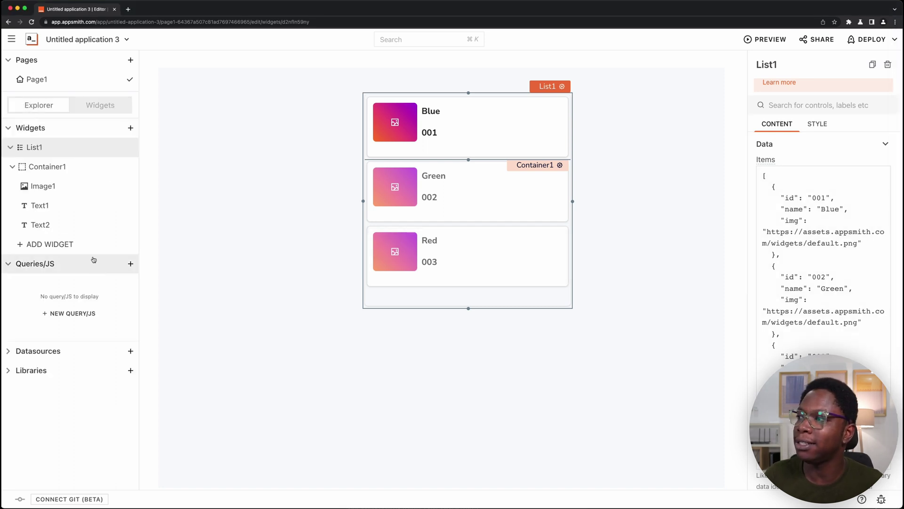
pyautogui.click(130, 351)
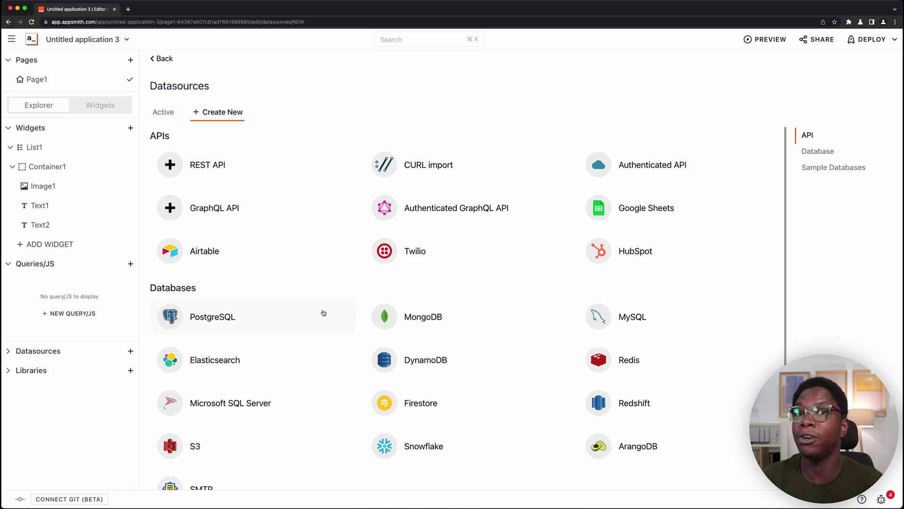
pyautogui.click(245, 173)
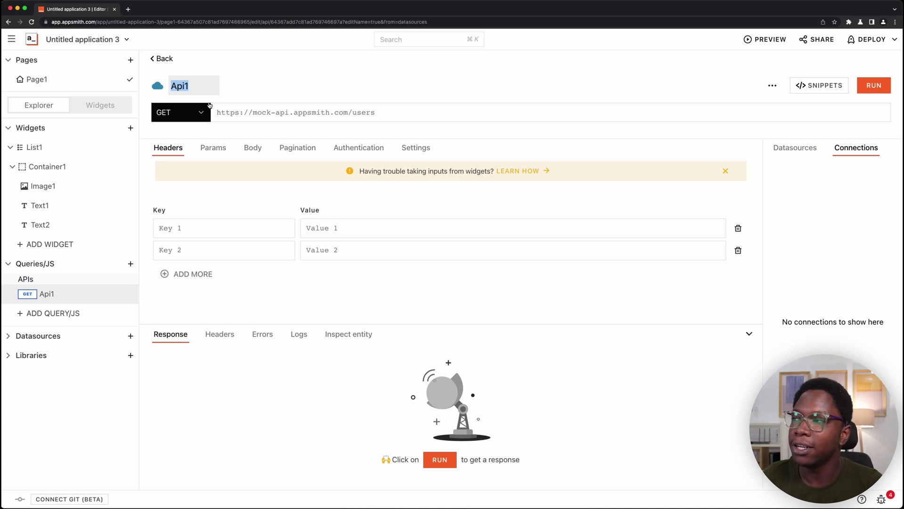
pyautogui.write('users')
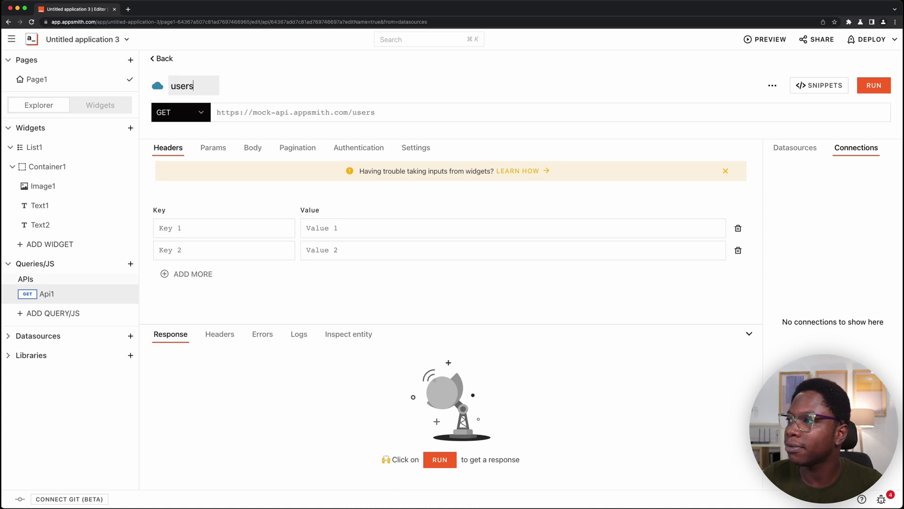
pyautogui.click(243, 105)
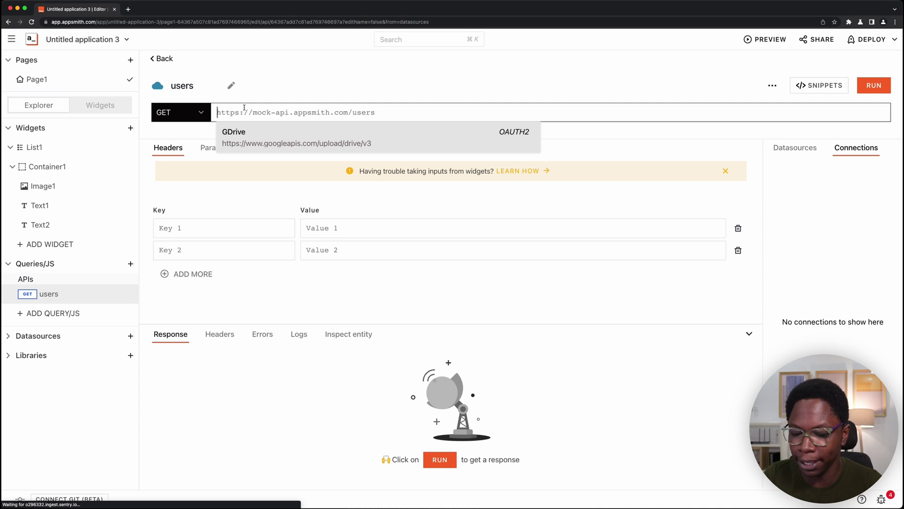
pyautogui.write('https://mock-api.appsmith.com/users')
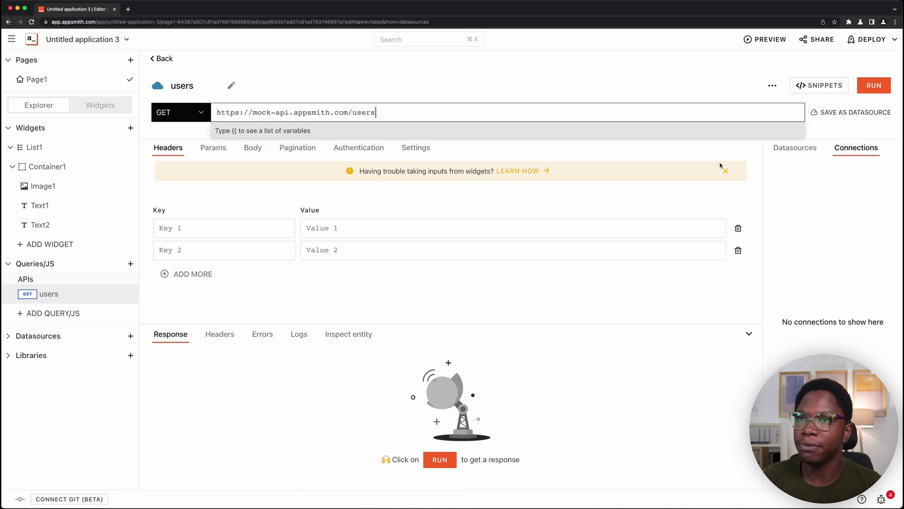
pyautogui.click(881, 88)
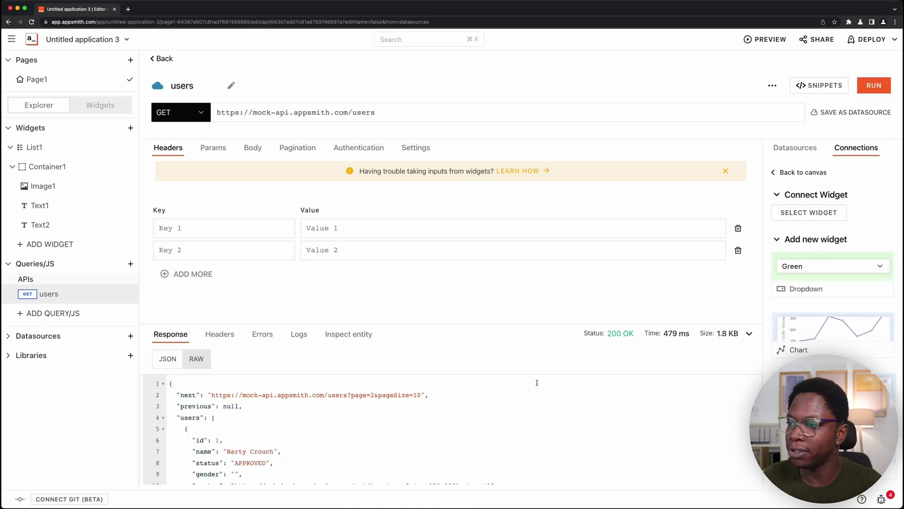
pyautogui.moveTo(545, 326); pyautogui.dragTo(545, 141)
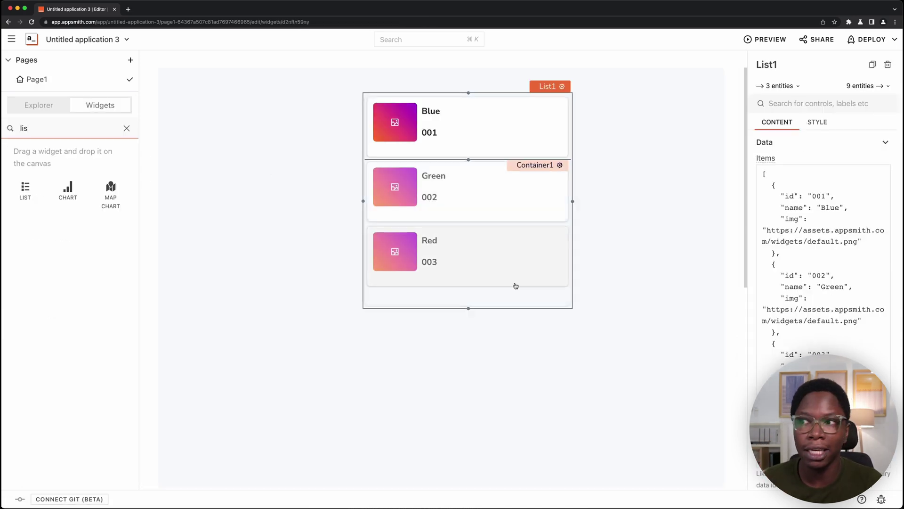
# Replace the sample items of List1 with the binding {{users.data.users}}
pyautogui.click(513, 300)
pyautogui.click(814, 250)
pyautogui.press('super+a')
pyautogui.press('BackSpace')
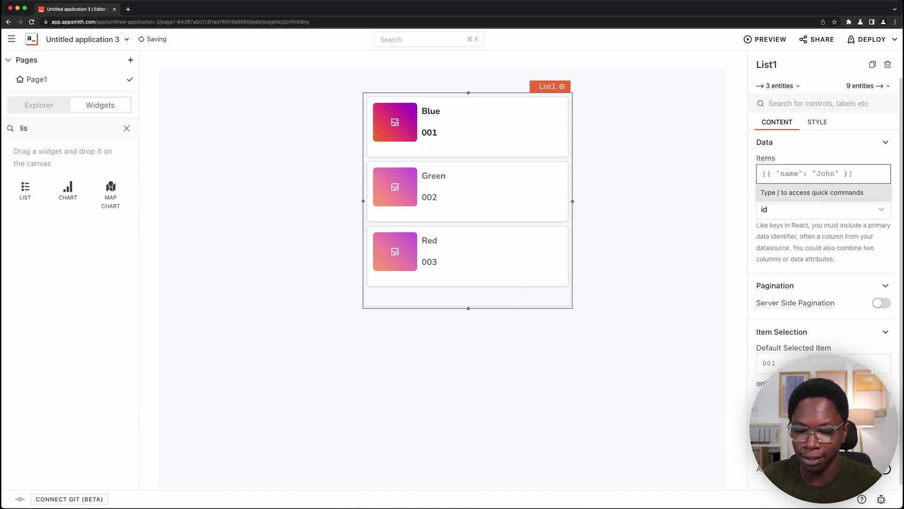
pyautogui.write('{{')
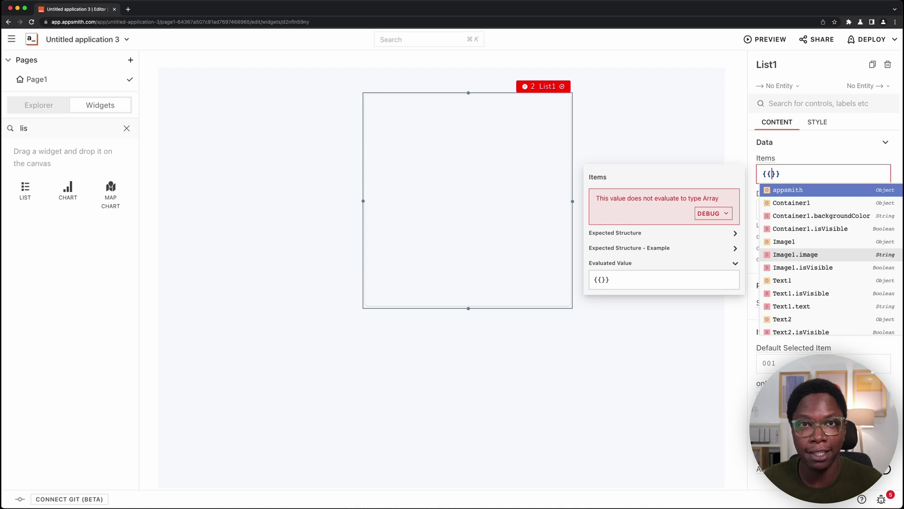
pyautogui.write('us')
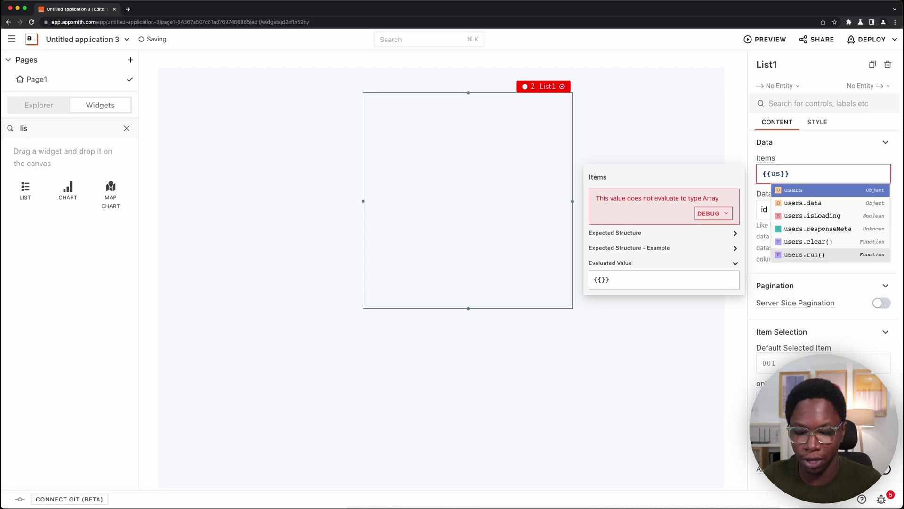
pyautogui.press('Down')
pyautogui.press('Return')
pyautogui.write('.users.data.u')
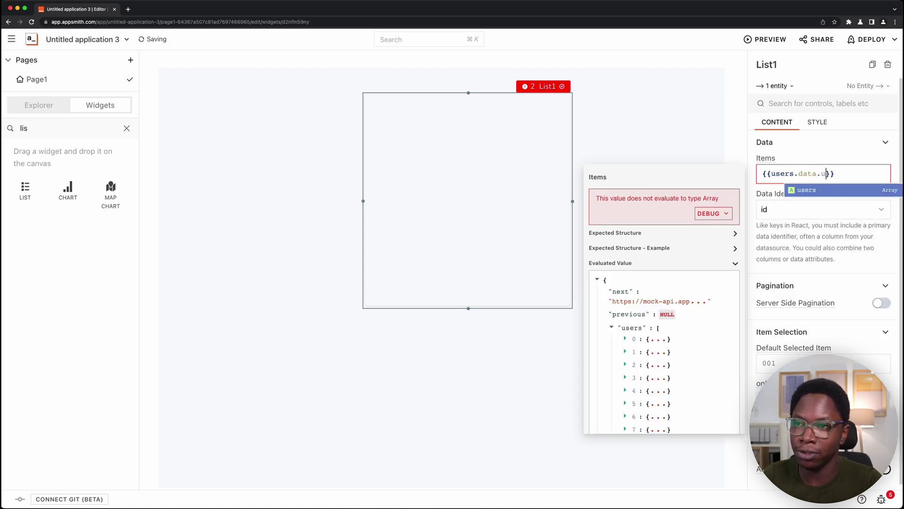
pyautogui.press('Return')
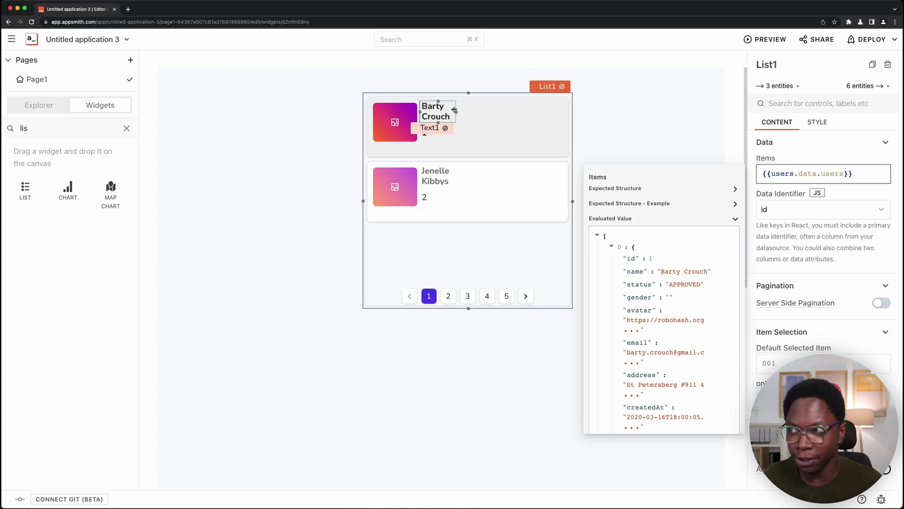
# Widen the name text in the list's first item so it fits on one line, and delete the placeholder image beside it
pyautogui.moveTo(456, 110); pyautogui.dragTo(537, 113)
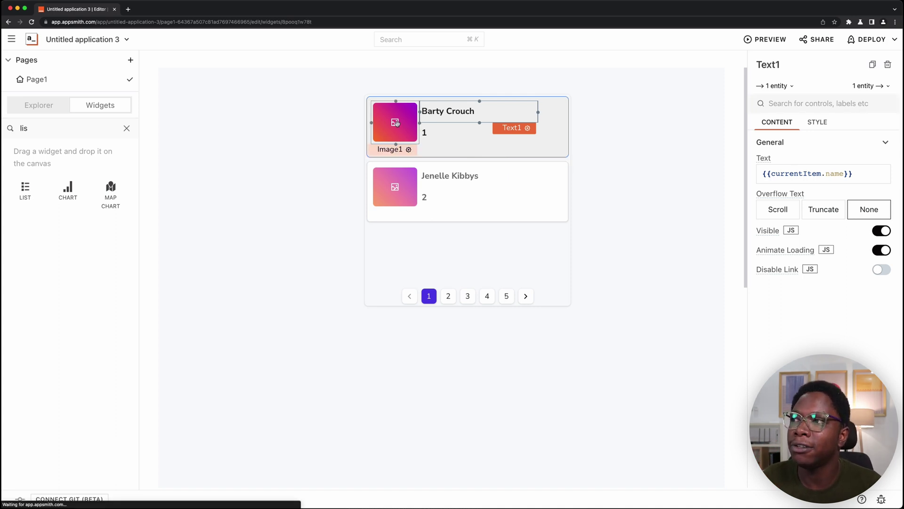
pyautogui.click(396, 123)
pyautogui.press('Delete')
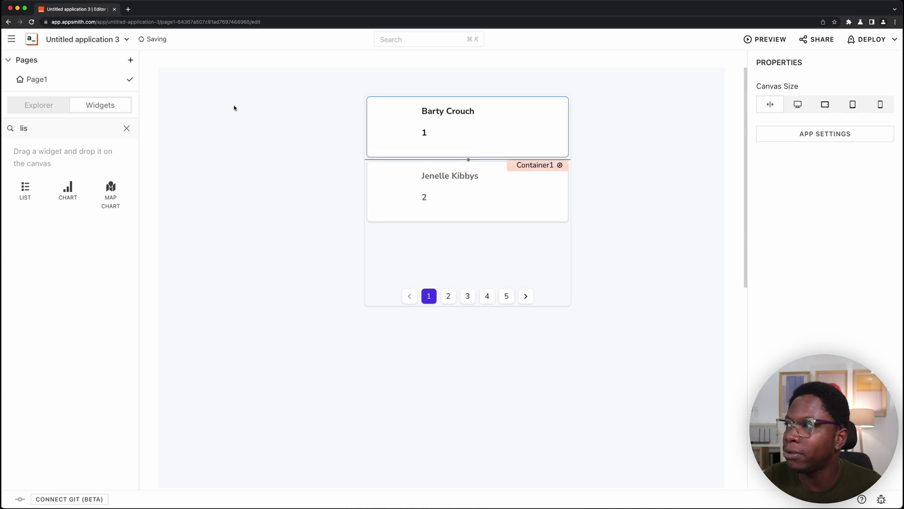
# Find the Image widget and place a new one beside the name in the list's first item
pyautogui.click(127, 128)
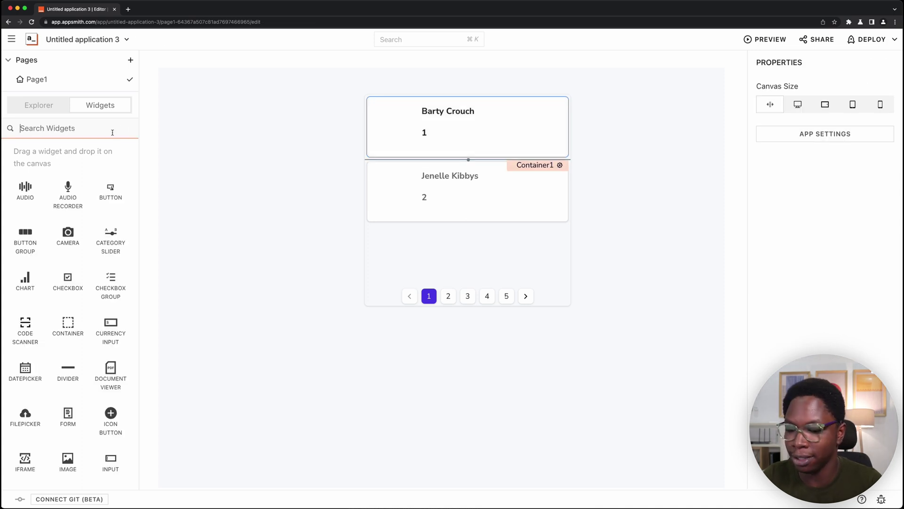
pyautogui.write('im')
pyautogui.moveTo(25, 188); pyautogui.dragTo(416, 126)
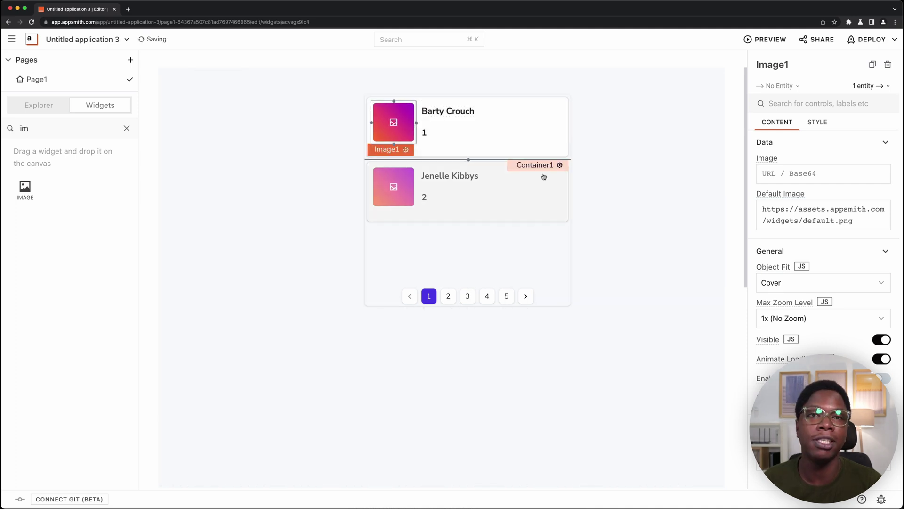
# Bind the new image's source to {{currentItem.avatar}}
pyautogui.click(818, 174)
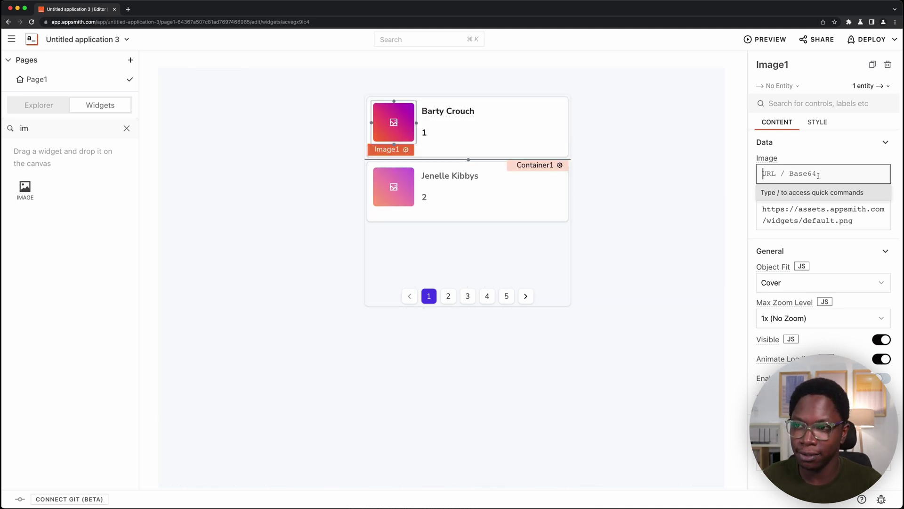
pyautogui.write('{{')
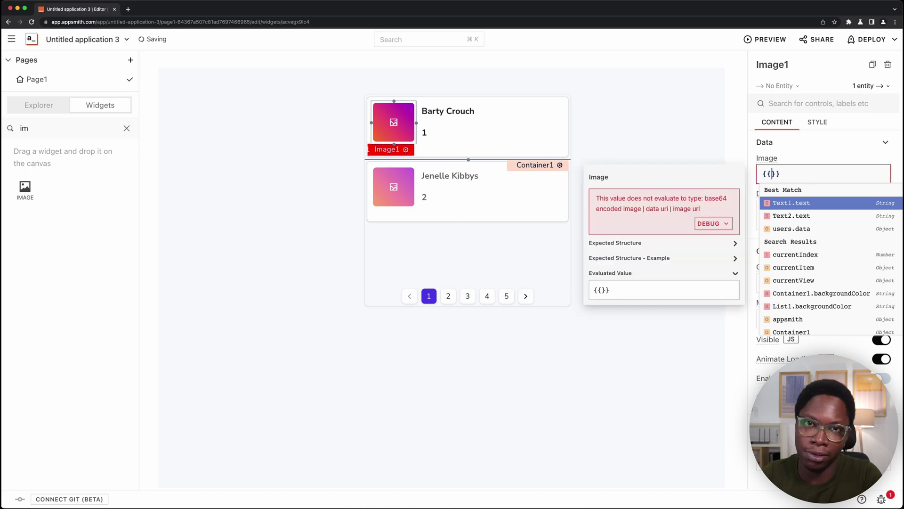
pyautogui.write('cu')
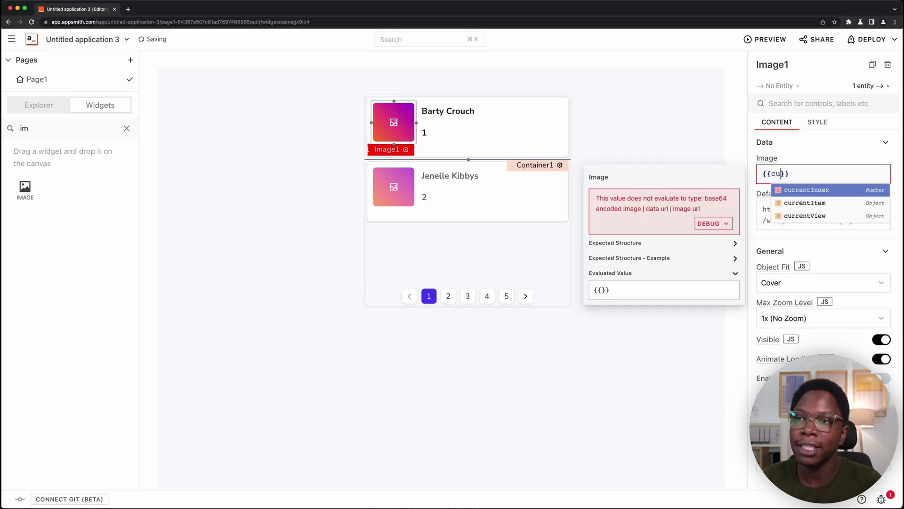
pyautogui.press('Down')
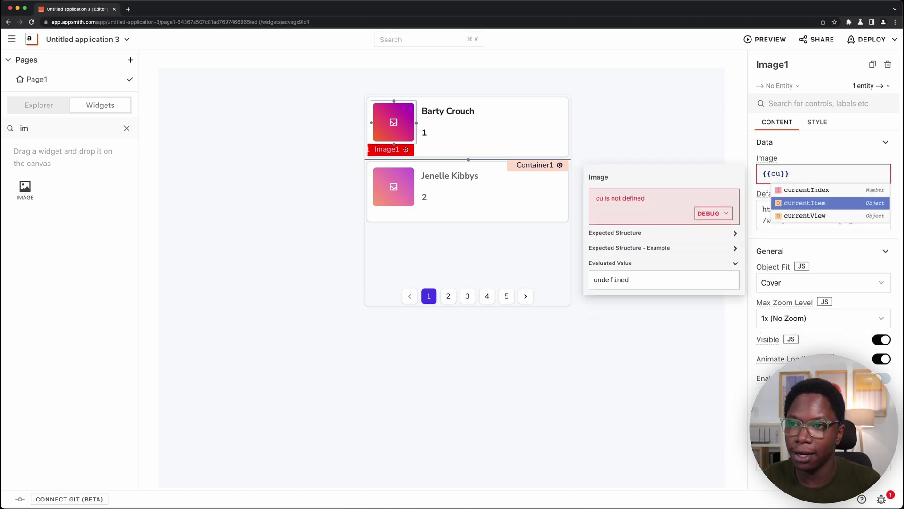
pyautogui.press('Return')
pyautogui.write('.a')
pyautogui.press('Down')
pyautogui.press('Return')
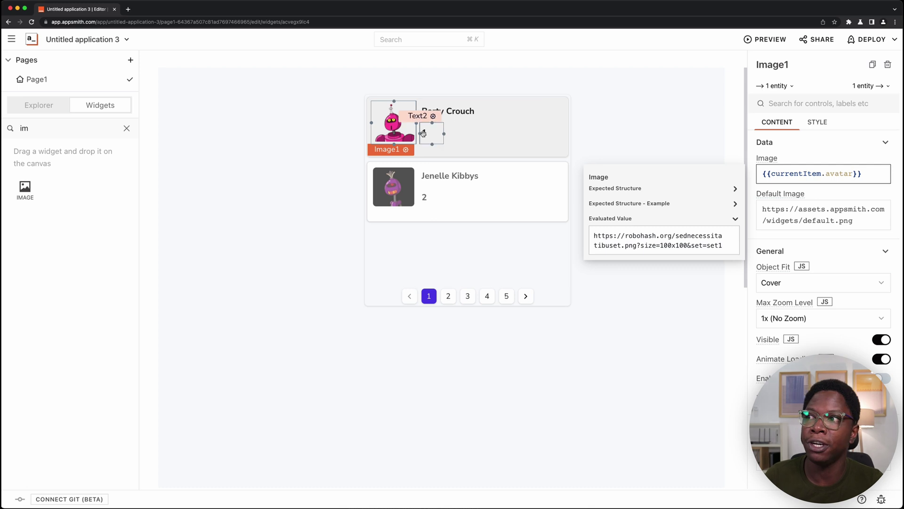
# Extend List1 downward to fit four items per page and enable Server Side Pagination for it
pyautogui.click(429, 132)
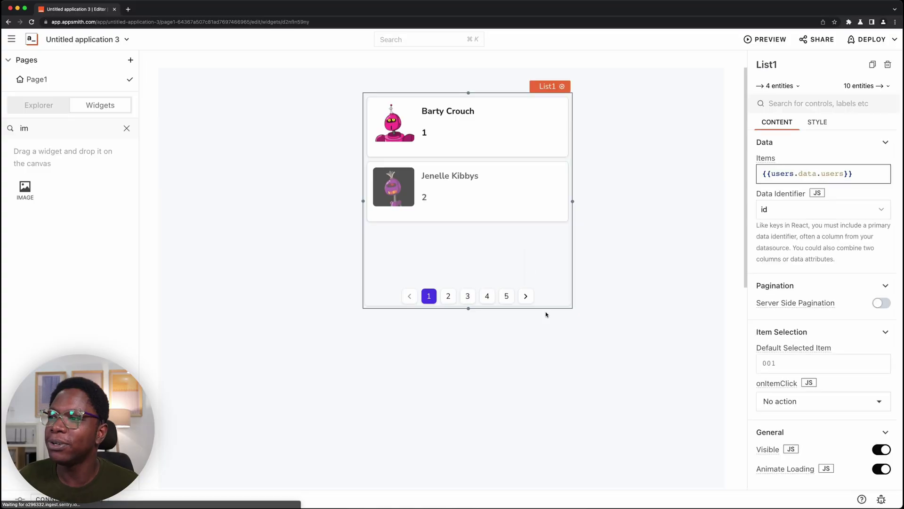
pyautogui.moveTo(471, 310); pyautogui.dragTo(473, 389)
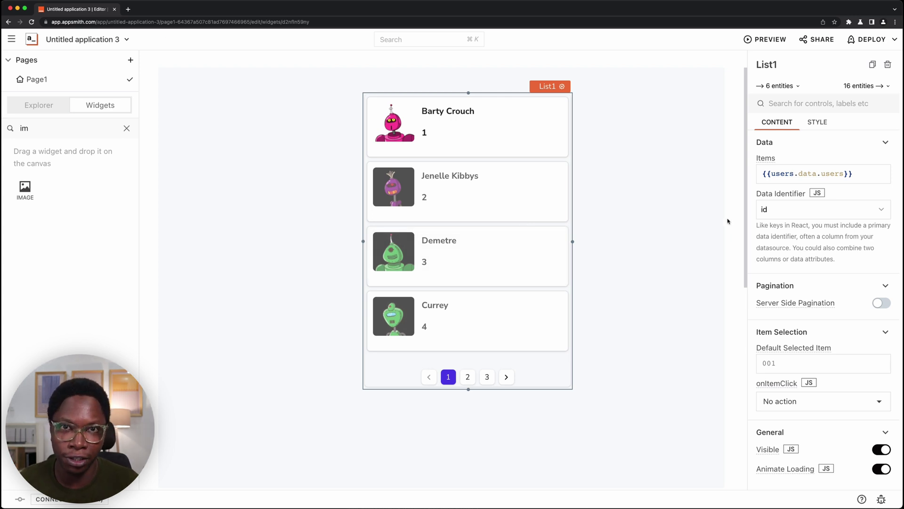
pyautogui.scroll(-1, 845, 189)
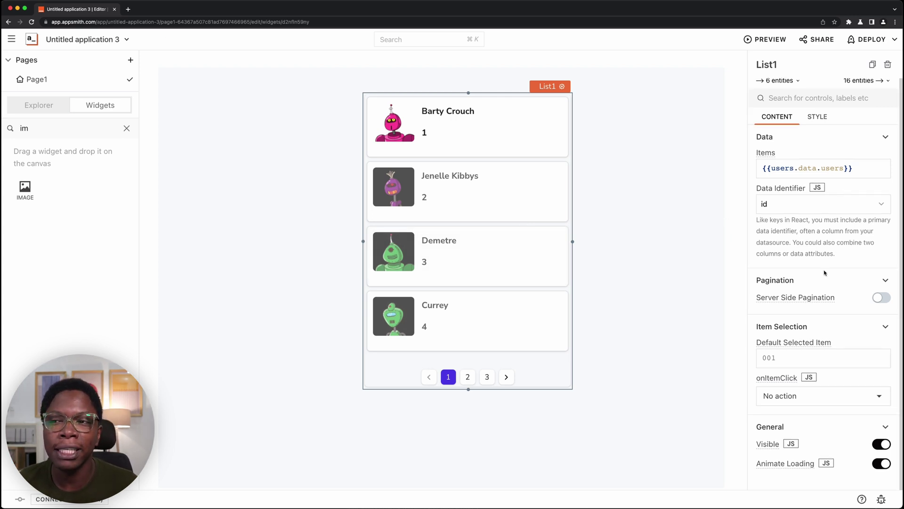
pyautogui.click(879, 298)
pyautogui.scroll(-2, 814, 268)
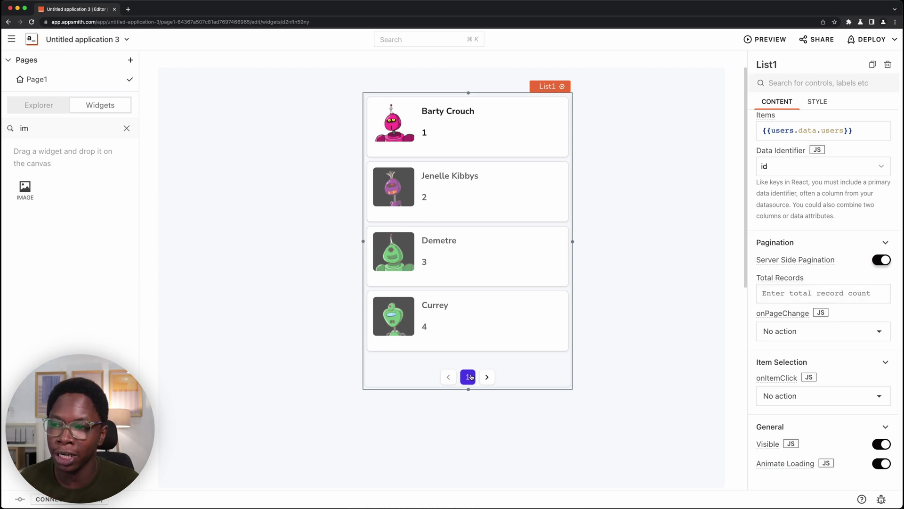
# Set the list's Total Records to 1000
pyautogui.click(775, 294)
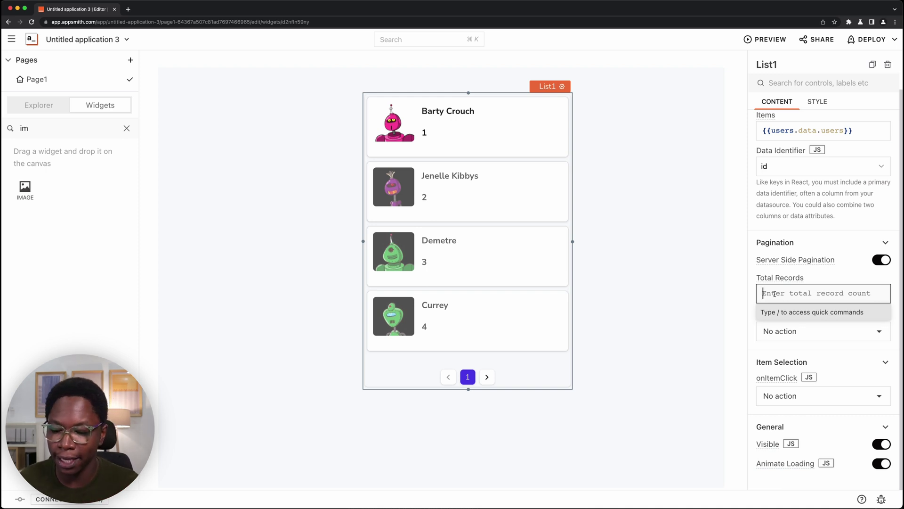
pyautogui.write('1000')
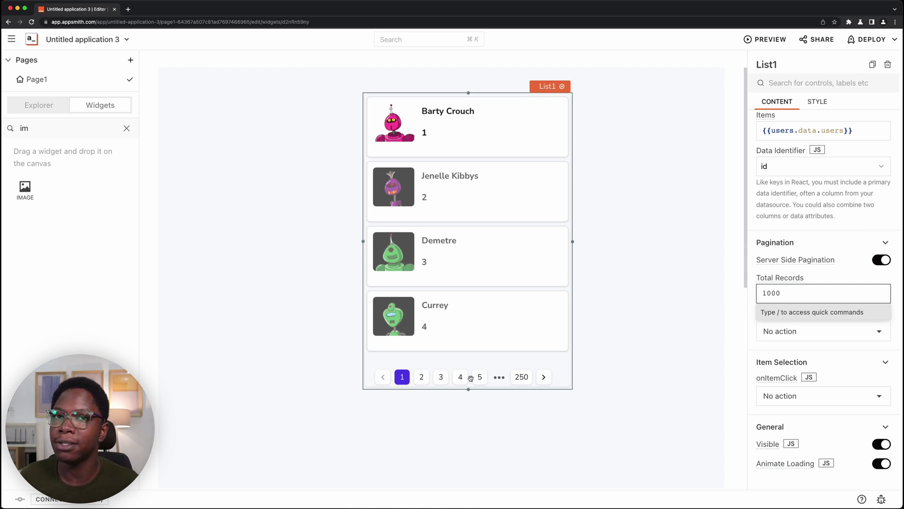
pyautogui.moveTo(798, 278)
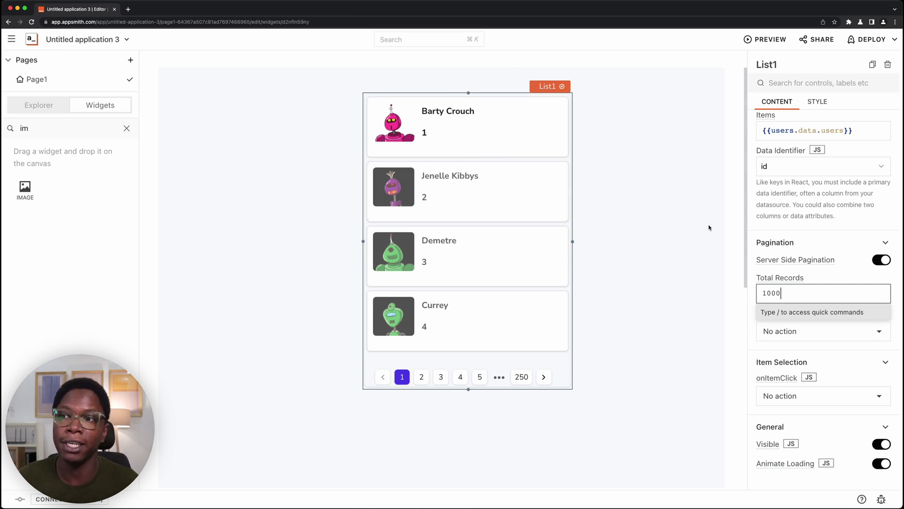
pyautogui.moveTo(814, 256)
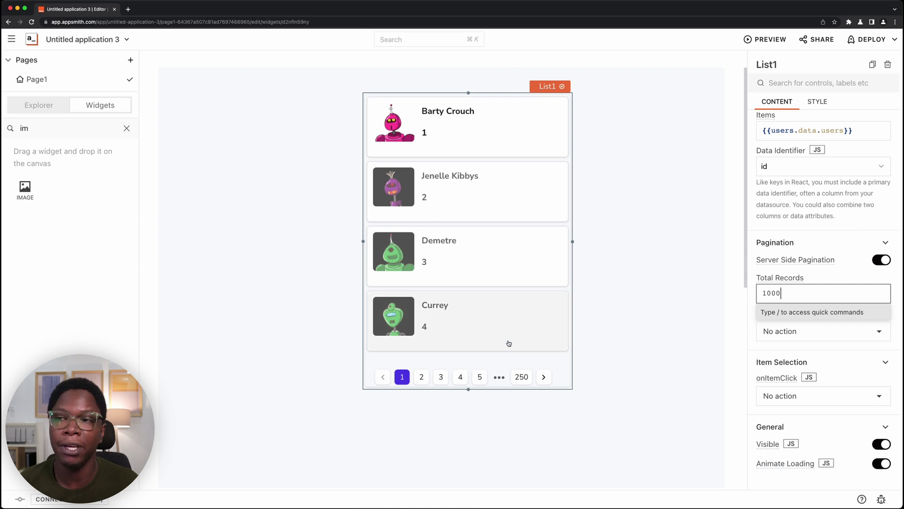
# Set List1's onPageChange event to execute the users query
pyautogui.click(776, 347)
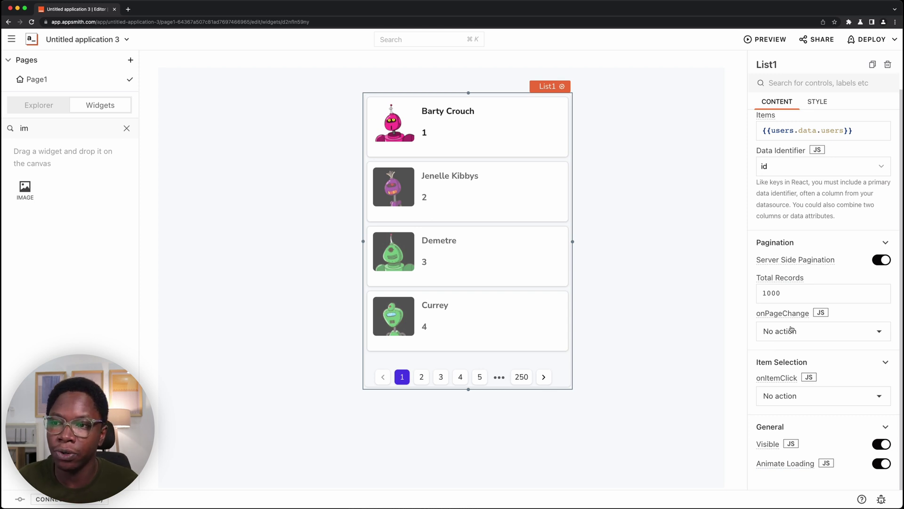
pyautogui.click(780, 332)
pyautogui.moveTo(800, 223)
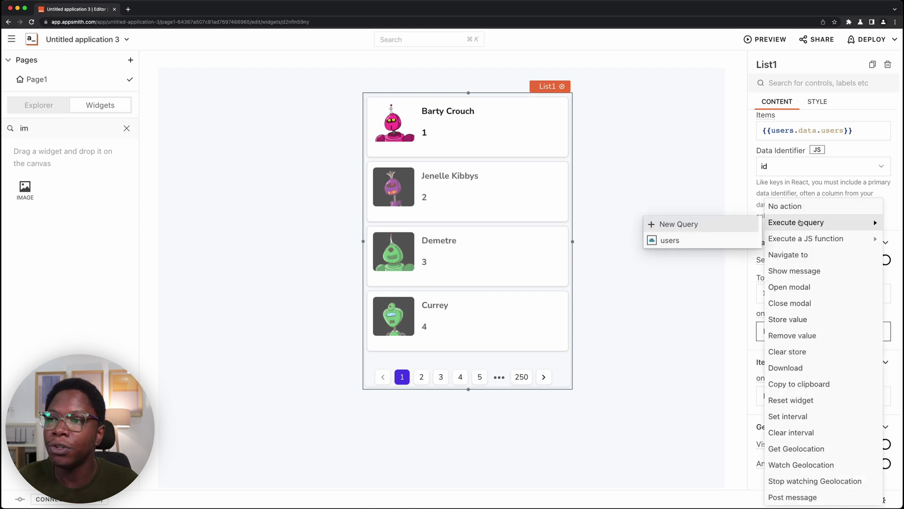
pyautogui.click(693, 240)
pyautogui.press('super+k')
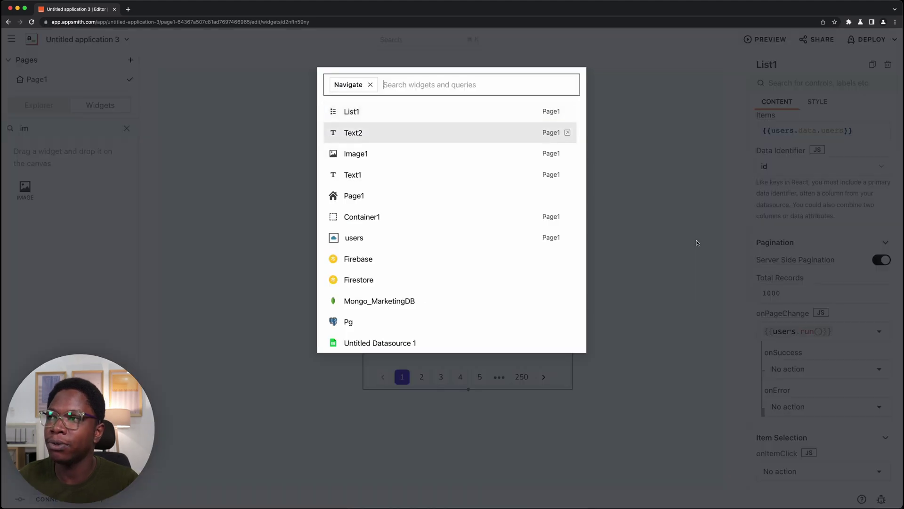
pyautogui.write('us')
pyautogui.press('Return')
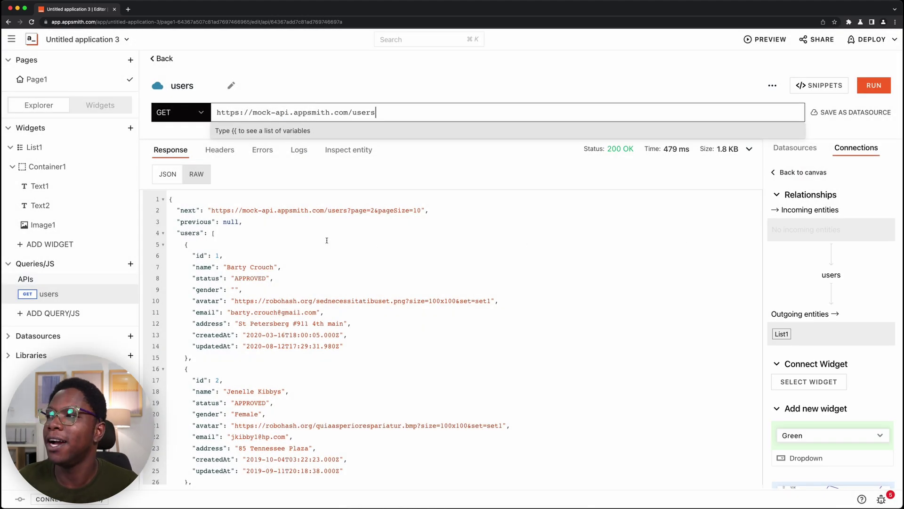
pyautogui.moveTo(213, 210); pyautogui.dragTo(422, 209)
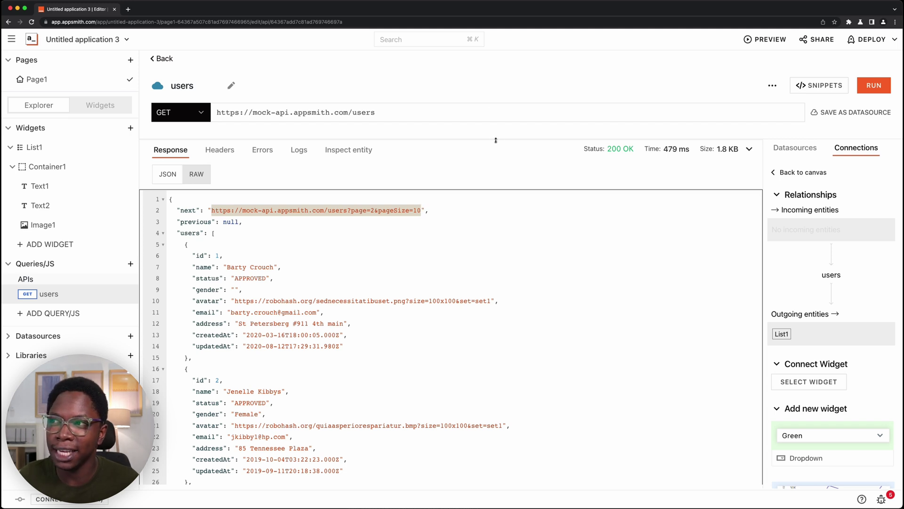
pyautogui.moveTo(495, 141); pyautogui.dragTo(500, 249)
pyautogui.click(460, 115)
pyautogui.press('super+a')
pyautogui.press('super+v')
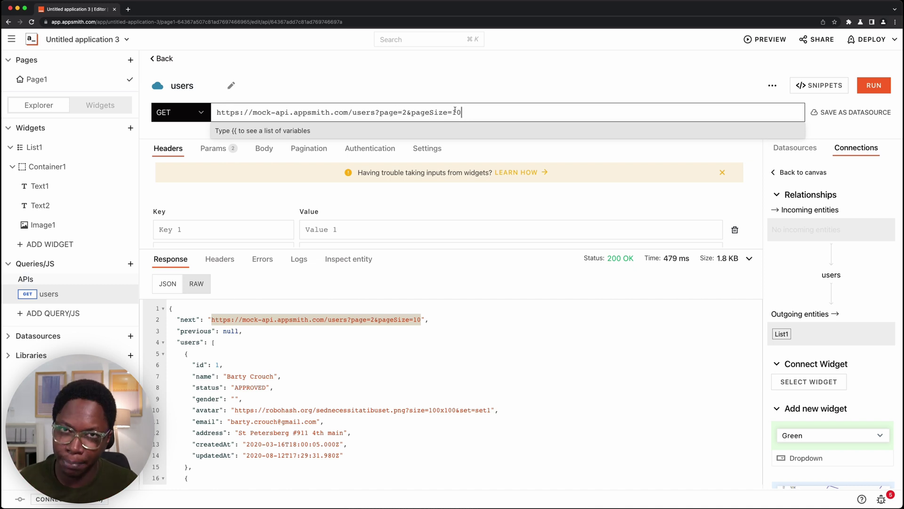
# Bind the page parameter in the users query URL to {{List1.pageNo}}
pyautogui.click(408, 112)
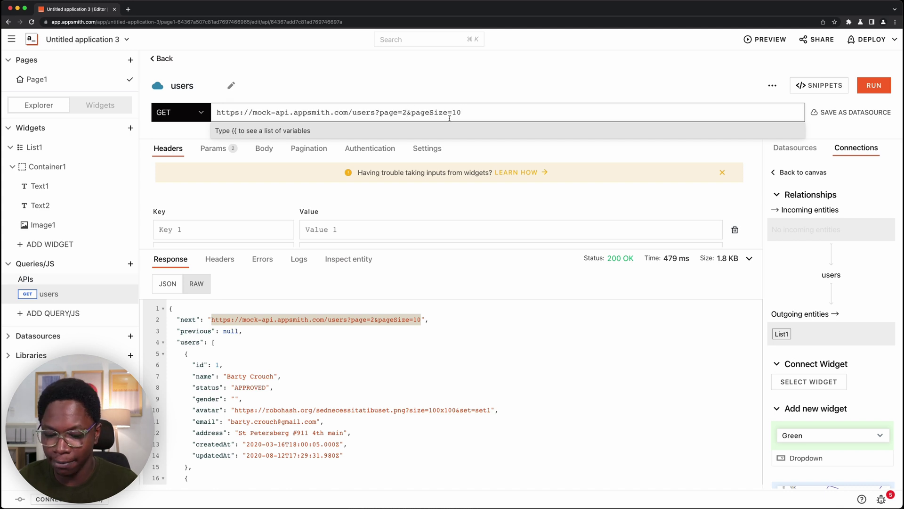
pyautogui.press('BackSpace')
pyautogui.write('{{}}')
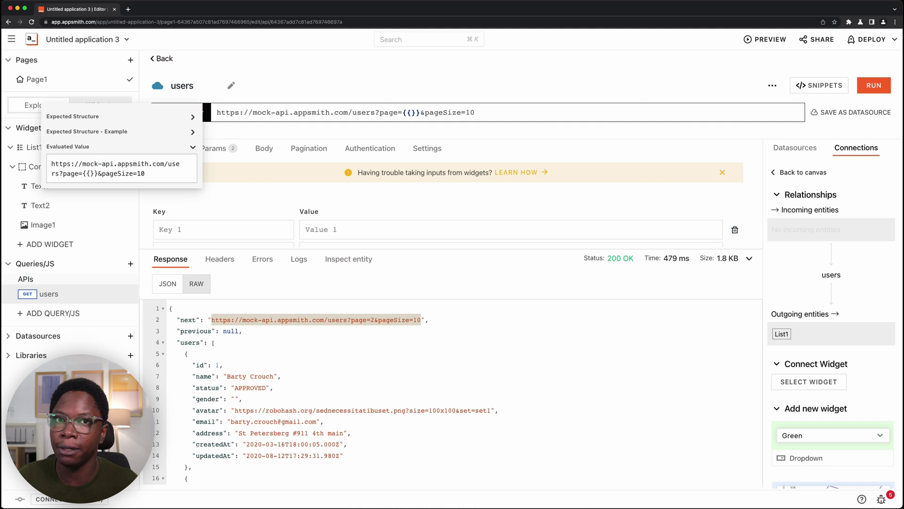
pyautogui.write('Lis')
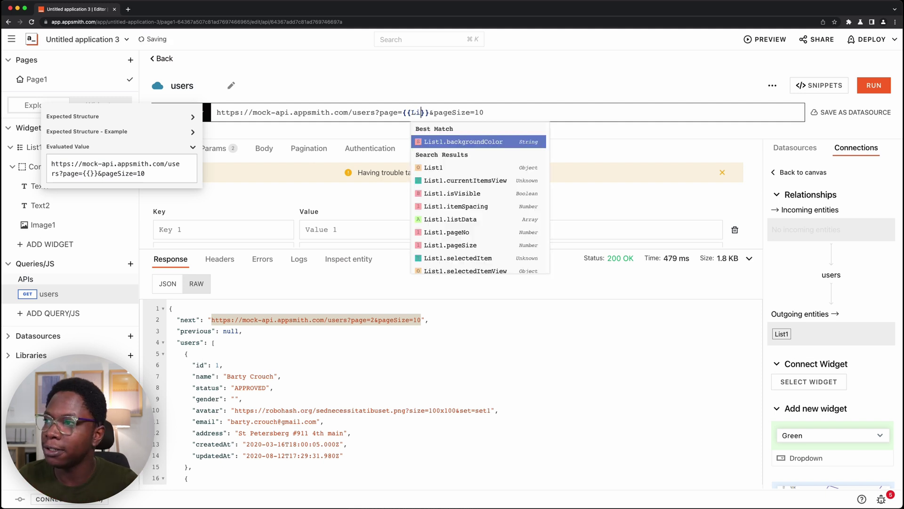
pyautogui.write('t1.pa')
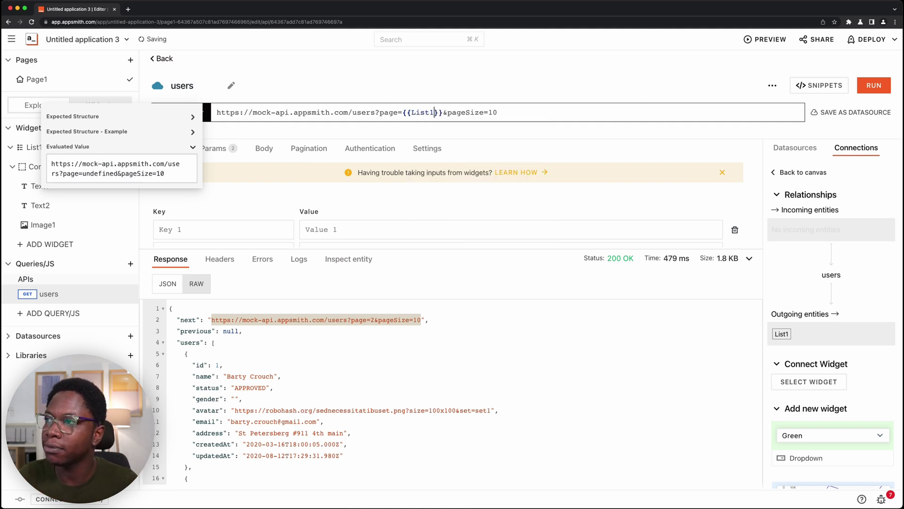
pyautogui.press('Return')
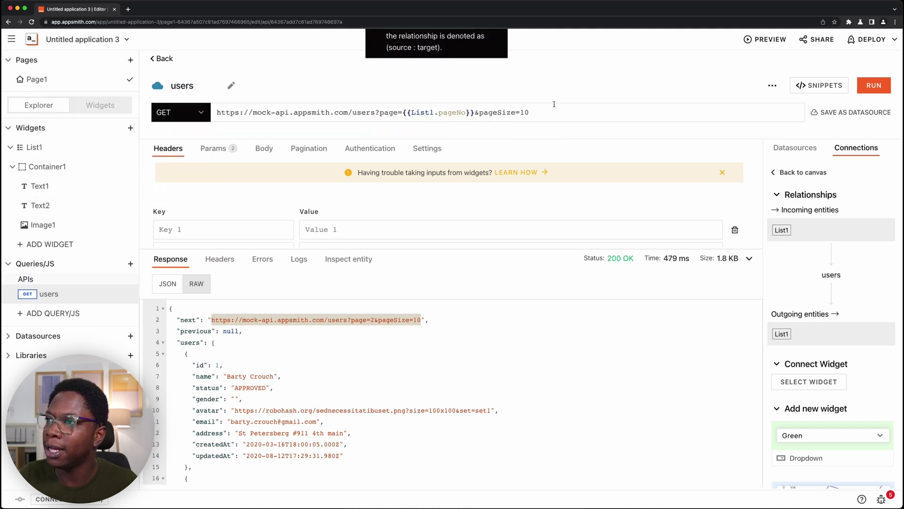
# Bind the pageSize parameter in the users query URL to {{List1.pageSize}}
pyautogui.click(572, 116)
pyautogui.press('BackSpace')
pyautogui.press('BackSpace')
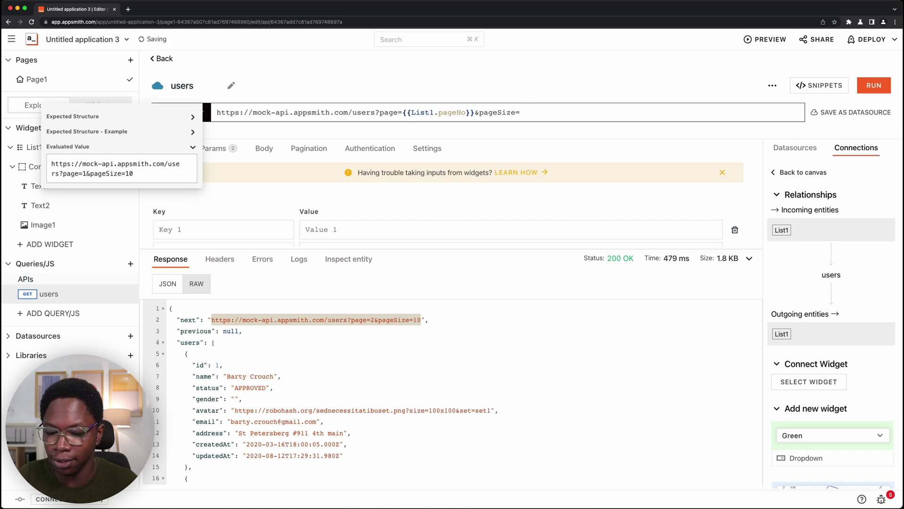
pyautogui.write('{{Lis')
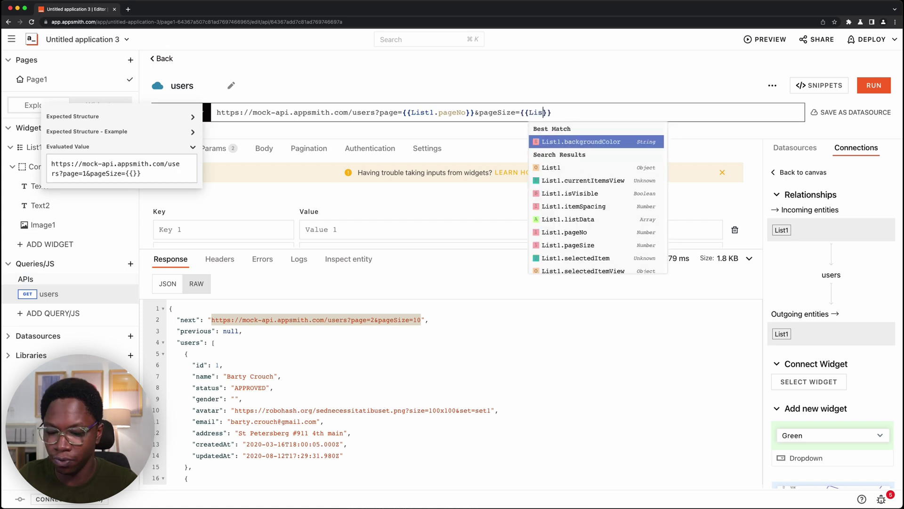
pyautogui.write('t1.pa')
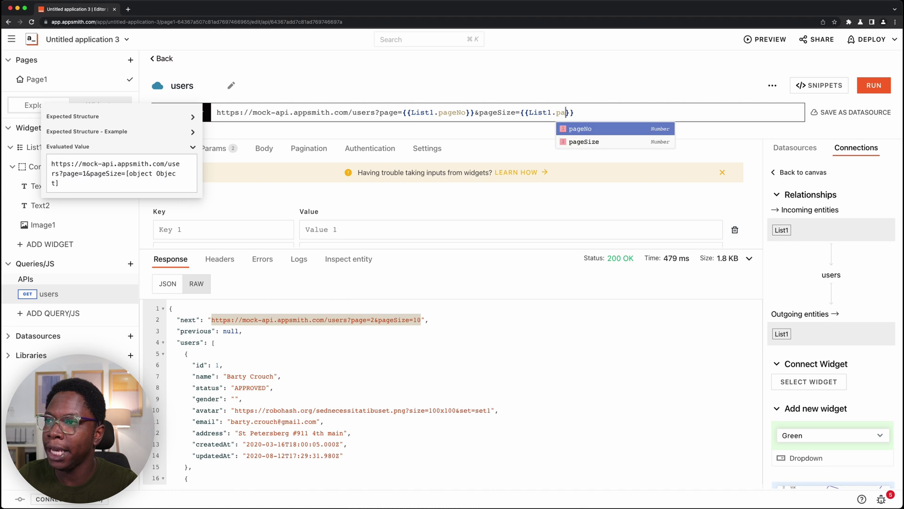
pyautogui.press('Down')
pyautogui.press('Return')
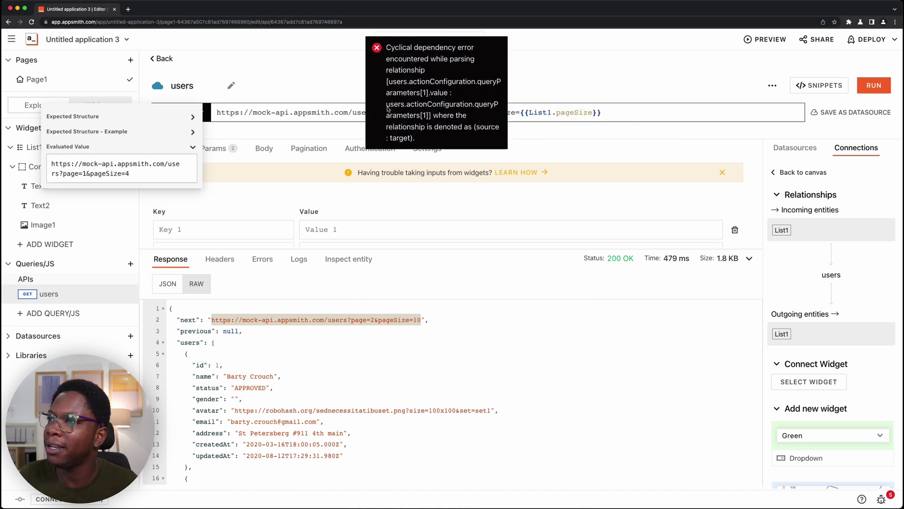
# Reload the editor and check the evaluated value of the users query URL
pyautogui.click(475, 249)
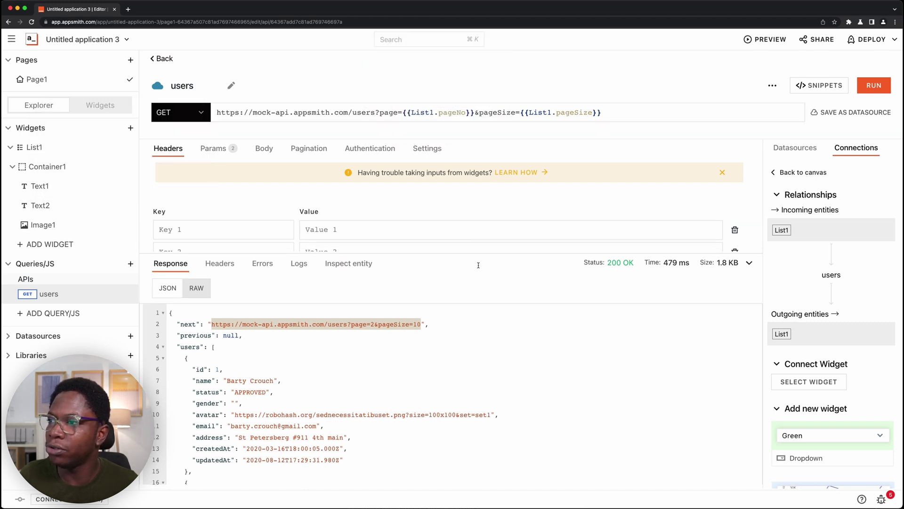
pyautogui.press('super+r')
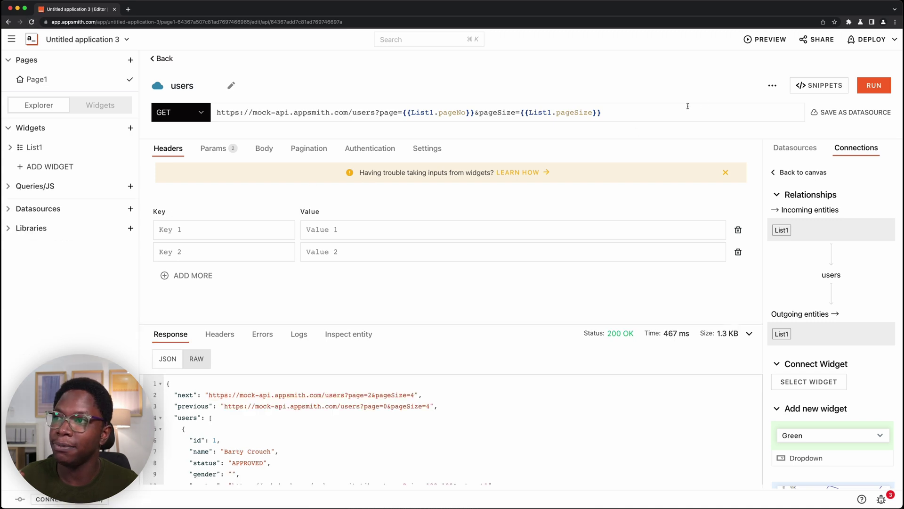
pyautogui.click(681, 108)
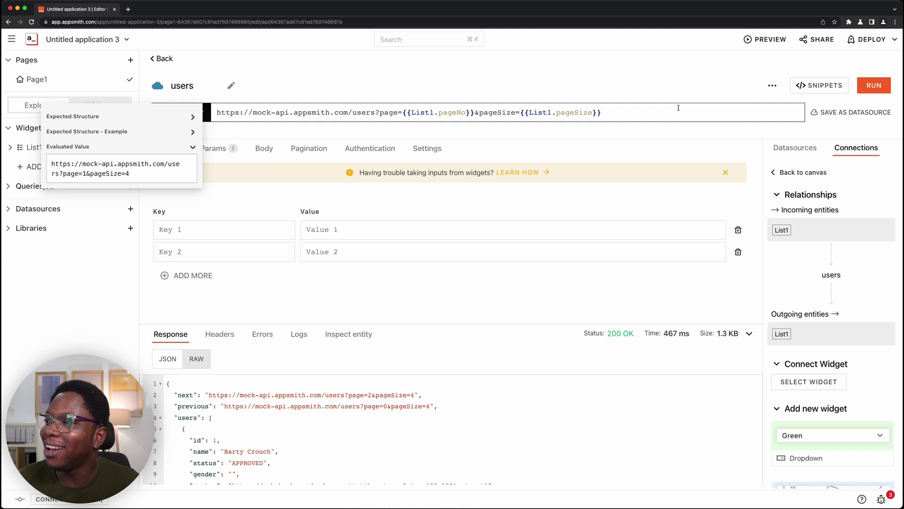
pyautogui.click(405, 297)
# Return to the canvas and test List1's pagination by visiting pages 2, 3 and 4
pyautogui.click(103, 111)
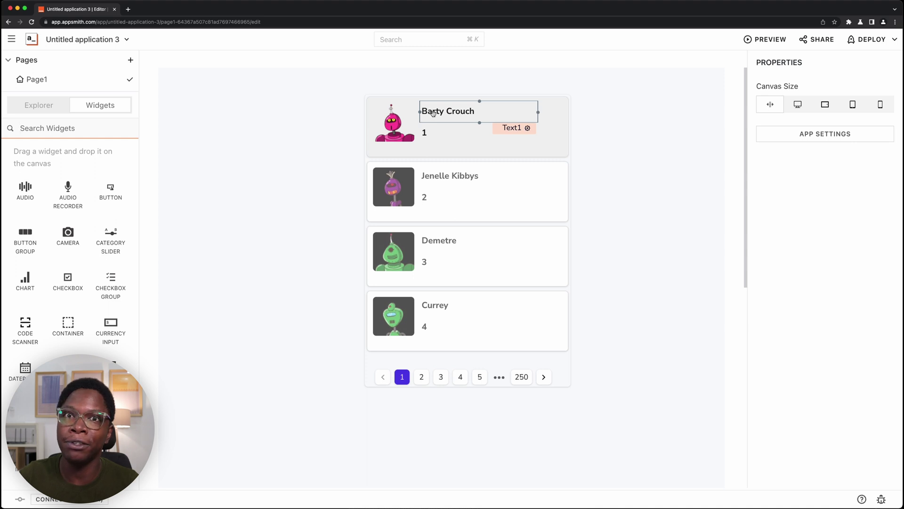
pyautogui.click(421, 377)
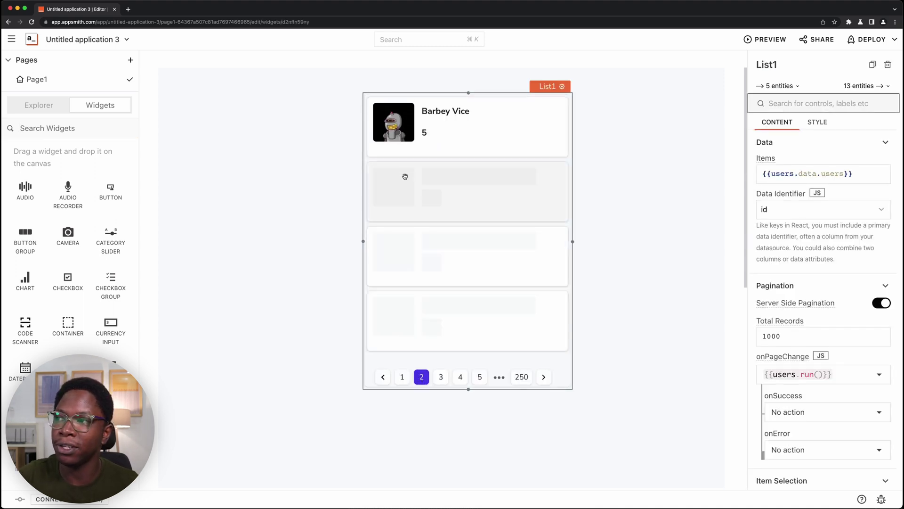
pyautogui.click(440, 375)
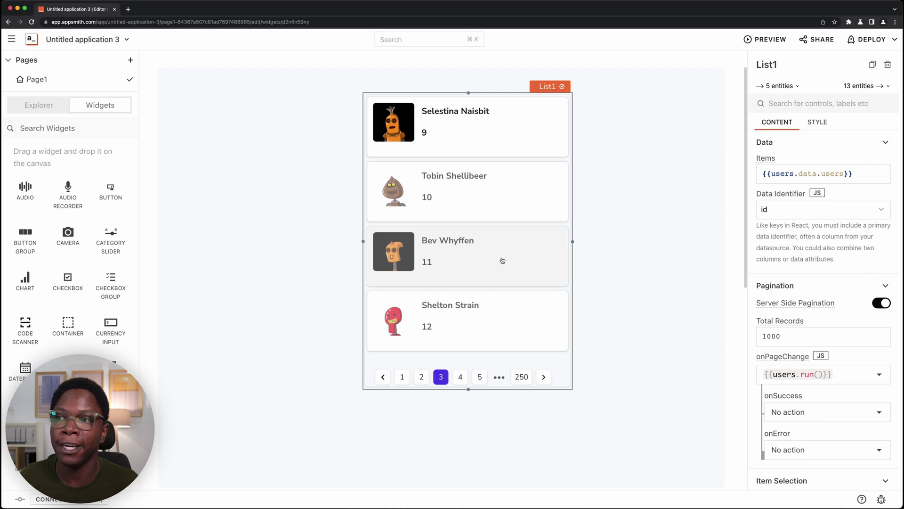
pyautogui.click(461, 377)
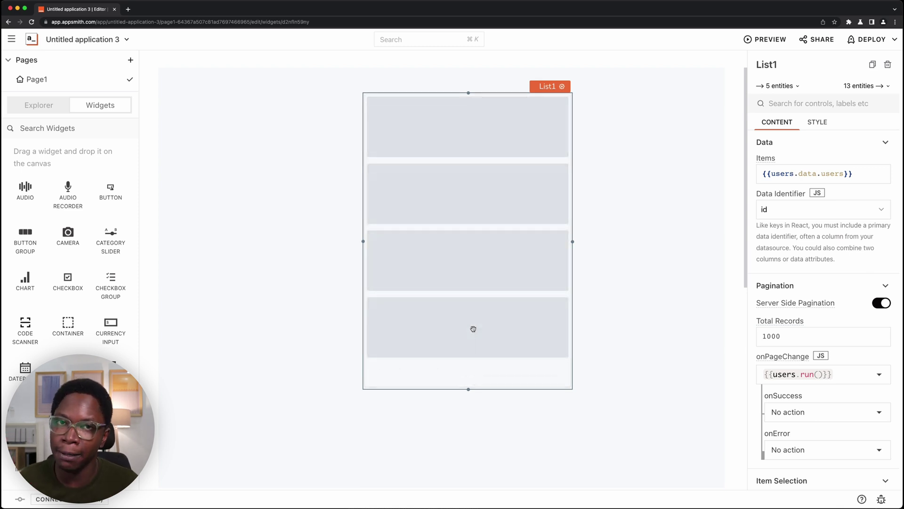
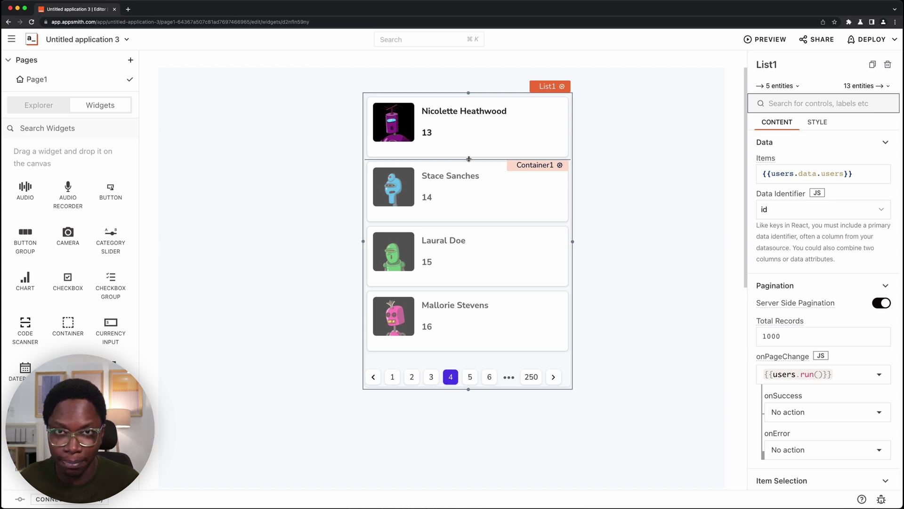
# Make the list item taller so two fit per page, and place an enlarged Container widget inside the first item
pyautogui.moveTo(469, 159); pyautogui.dragTo(476, 227)
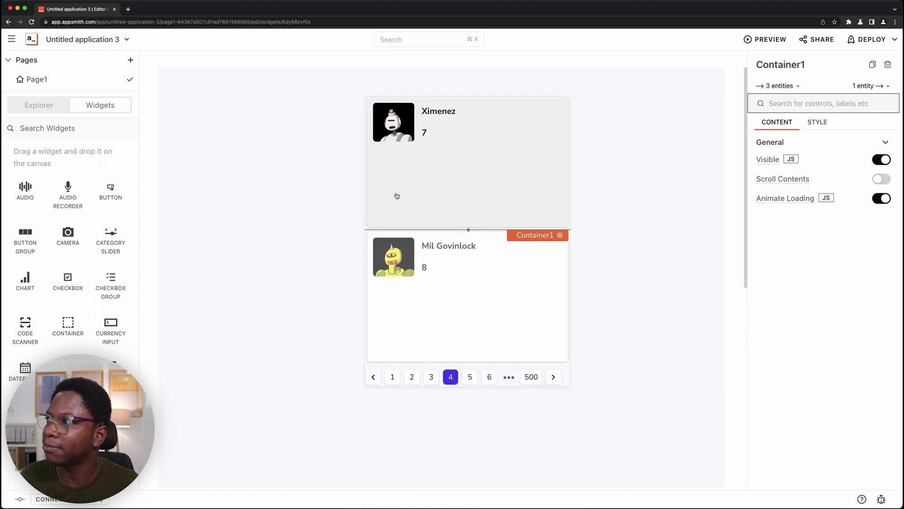
pyautogui.click(102, 126)
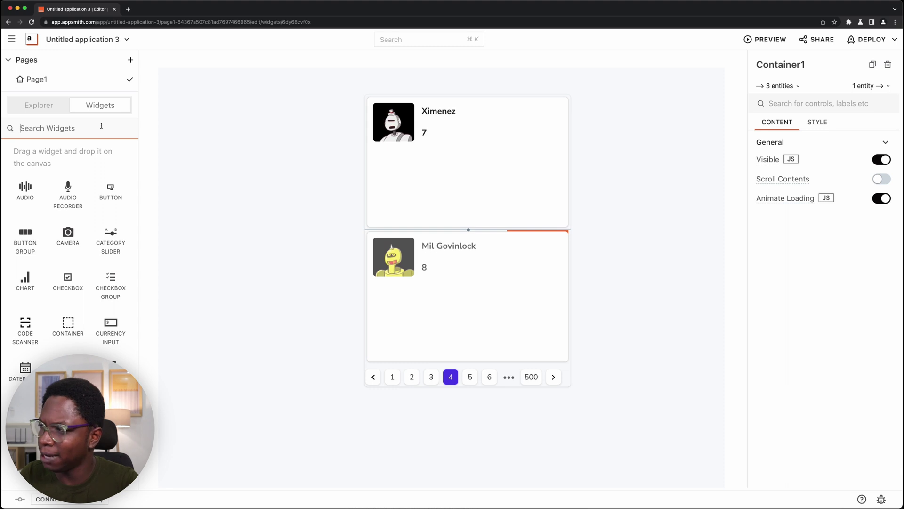
pyautogui.write('con')
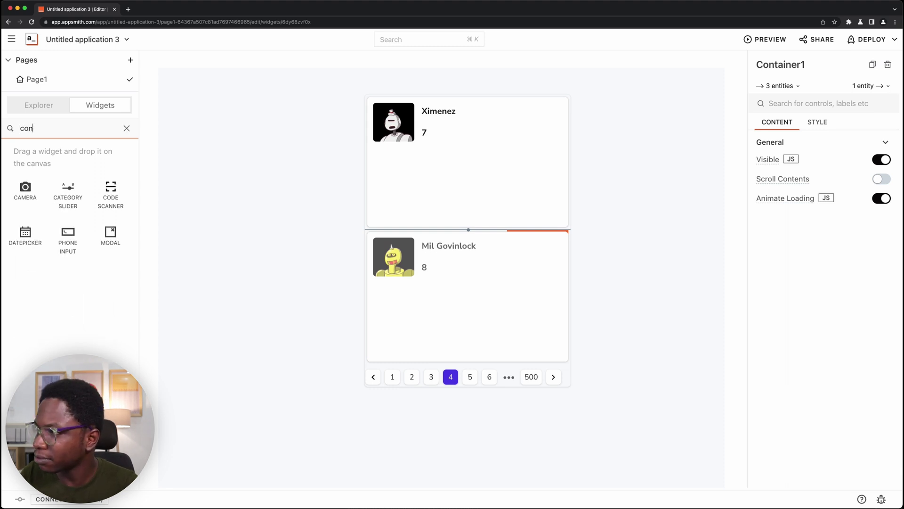
pyautogui.moveTo(25, 188); pyautogui.dragTo(508, 136)
pyautogui.moveTo(516, 176); pyautogui.dragTo(565, 222)
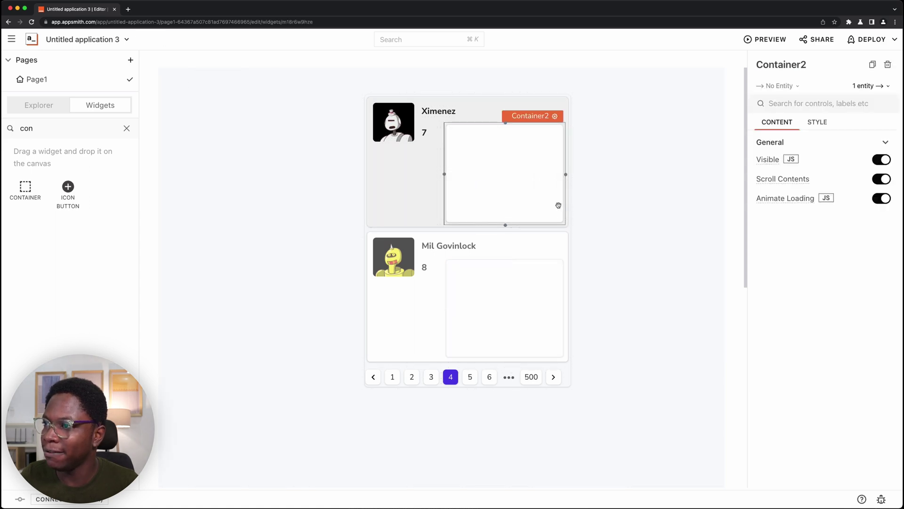
# Place a Table widget and a List widget side by side inside the nested container
pyautogui.click(127, 128)
pyautogui.write('ta')
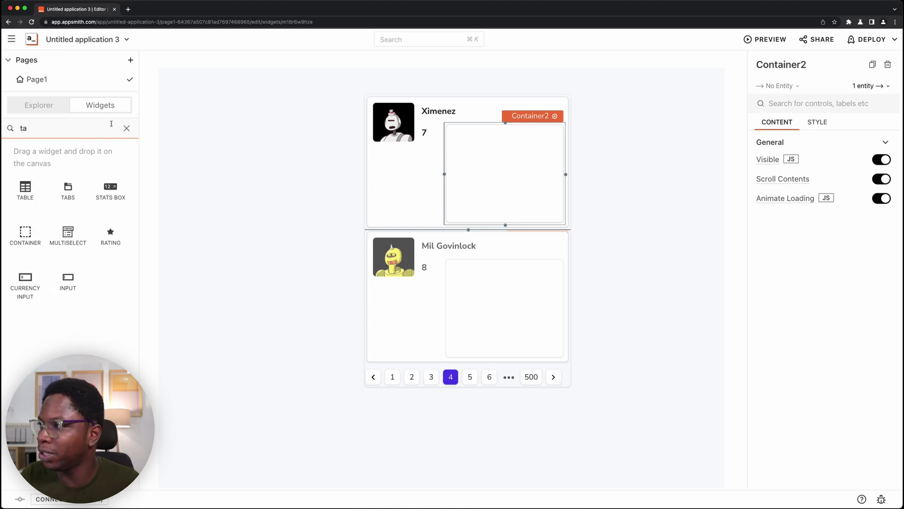
pyautogui.moveTo(18, 200); pyautogui.dragTo(498, 141)
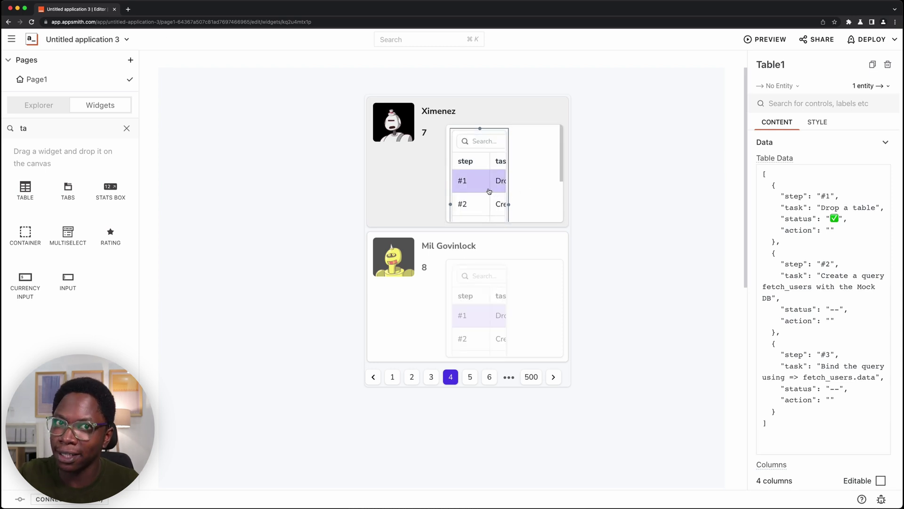
pyautogui.click(127, 128)
pyautogui.write('lis')
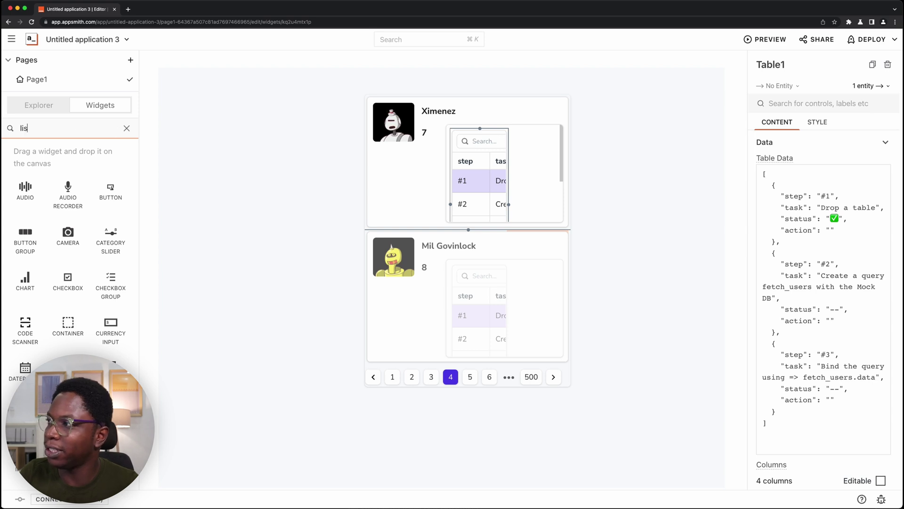
pyautogui.moveTo(499, 144); pyautogui.dragTo(544, 140)
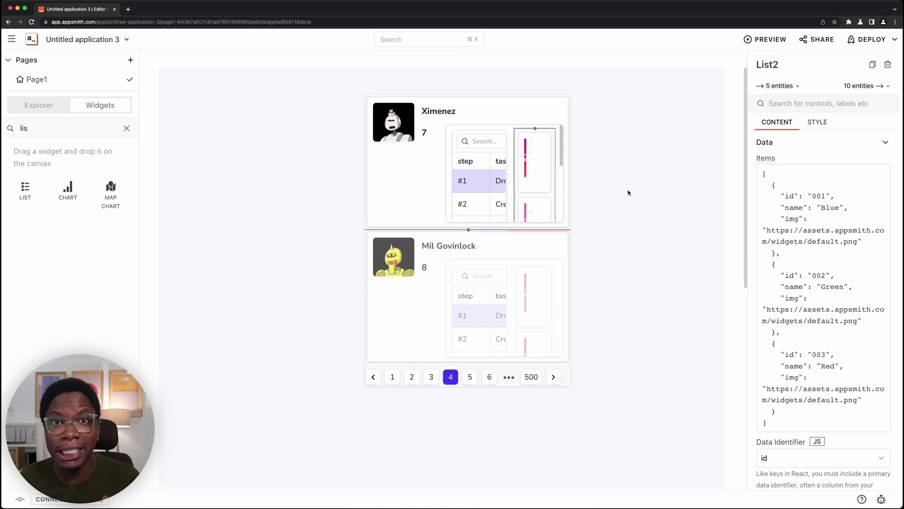
# Delete the nested Container2 from the list item along with its contents
pyautogui.click(537, 175)
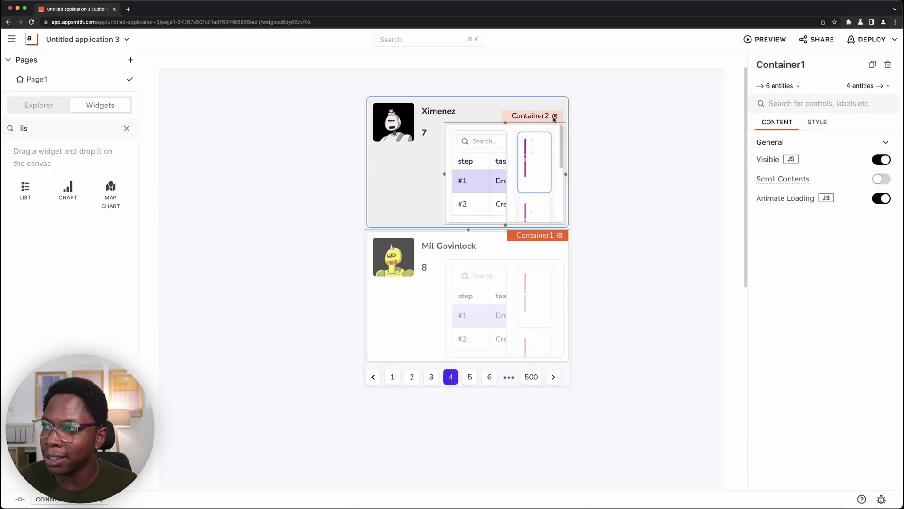
pyautogui.click(554, 117)
pyautogui.press('Delete')
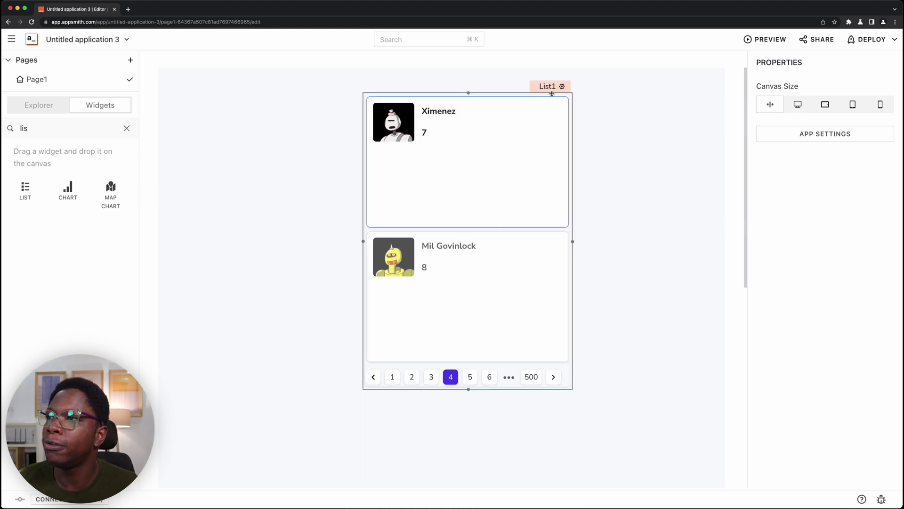
# Move List1 toward the left side of the canvas and place a Text widget in the free space to its right
pyautogui.moveTo(552, 87); pyautogui.dragTo(441, 77)
pyautogui.click(127, 129)
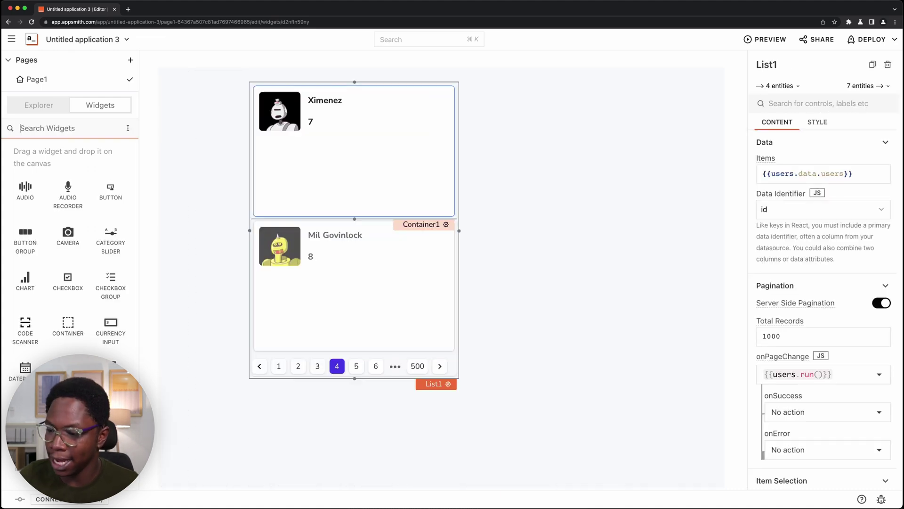
pyautogui.write('te')
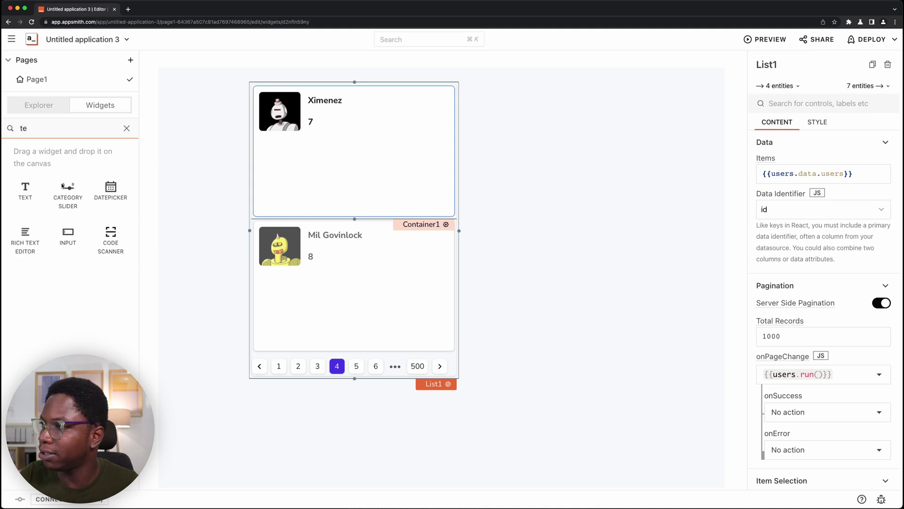
pyautogui.moveTo(22, 200); pyautogui.dragTo(695, 109)
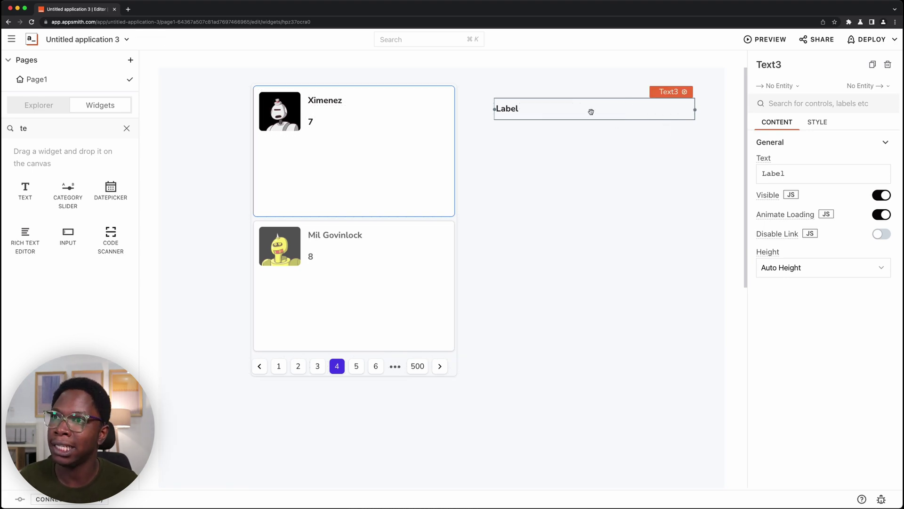
# Bind the new Text widget's text to {{List1.currentItemsView}} and test it by going to page 1 of the list
pyautogui.click(794, 174)
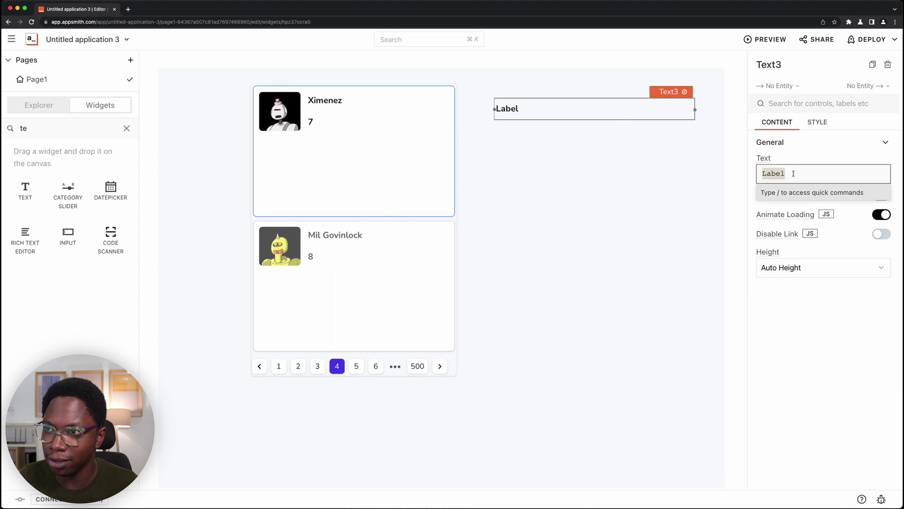
pyautogui.write('{{L')
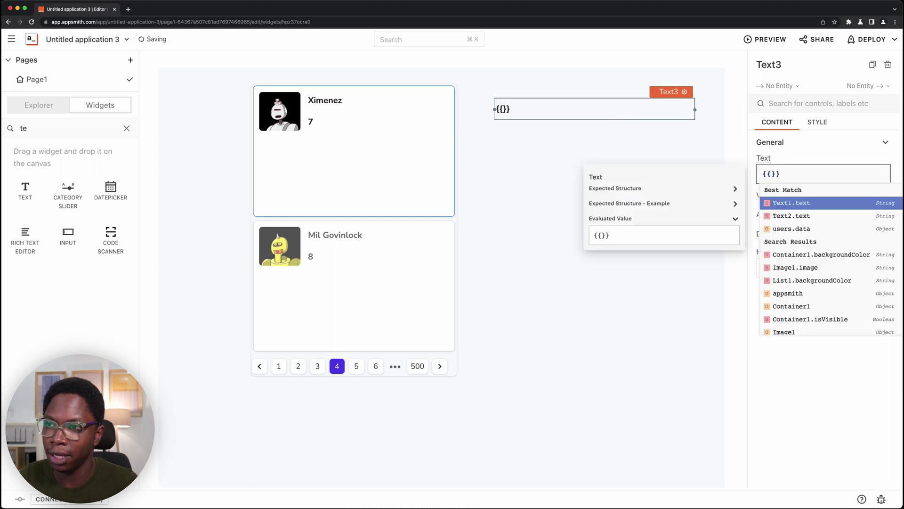
pyautogui.write('ist1')
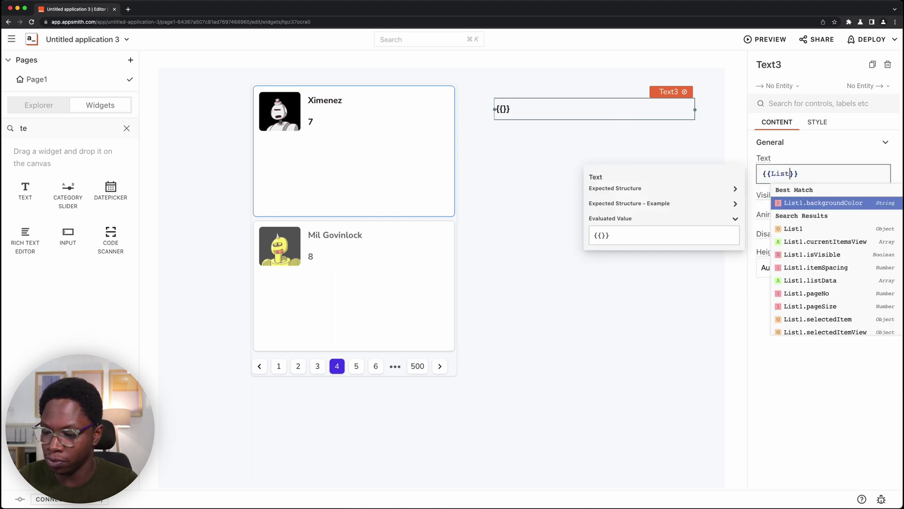
pyautogui.write('.currentItemsView')
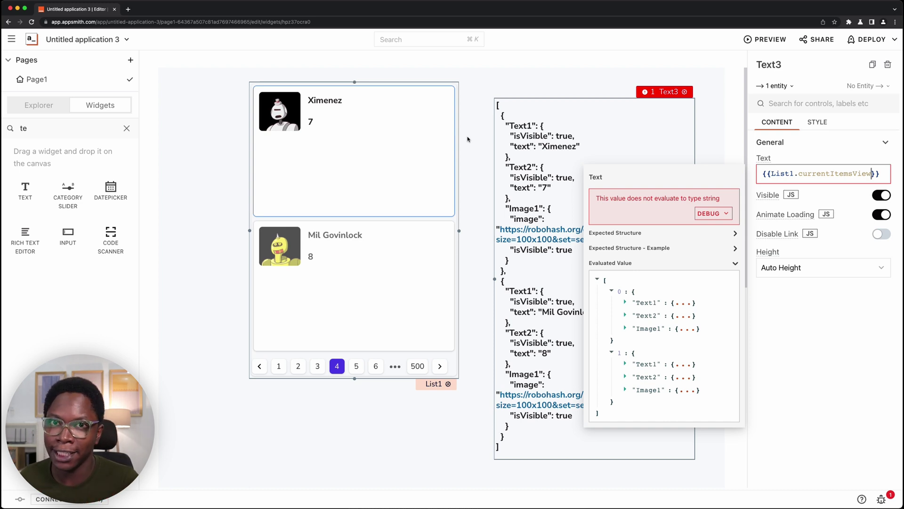
pyautogui.click(463, 137)
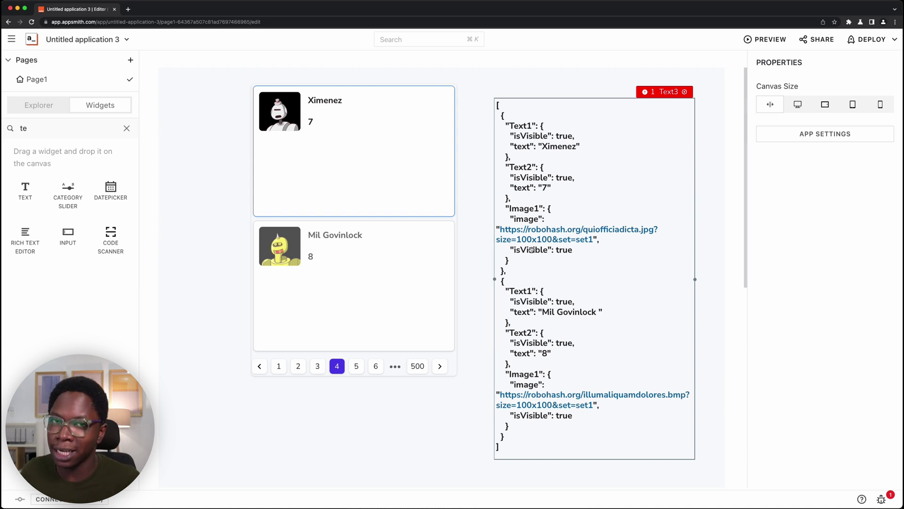
pyautogui.click(456, 302)
pyautogui.click(279, 365)
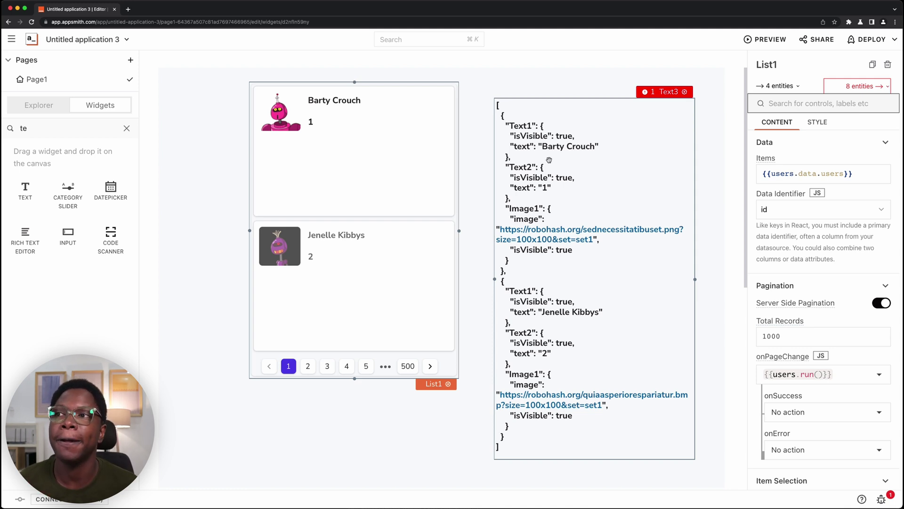
# Change Text3's binding to {{List1.selectedItemView}} and test it by selecting the first and second list items
pyautogui.click(550, 160)
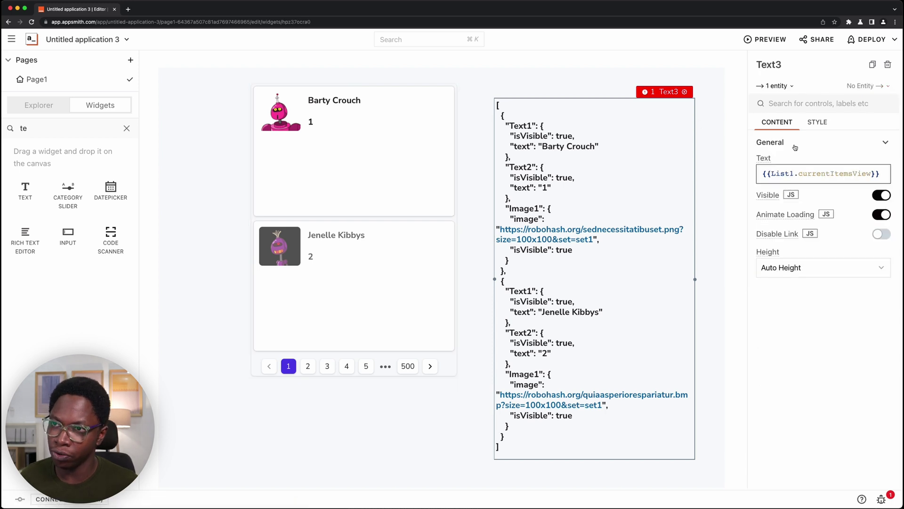
pyautogui.click(820, 174)
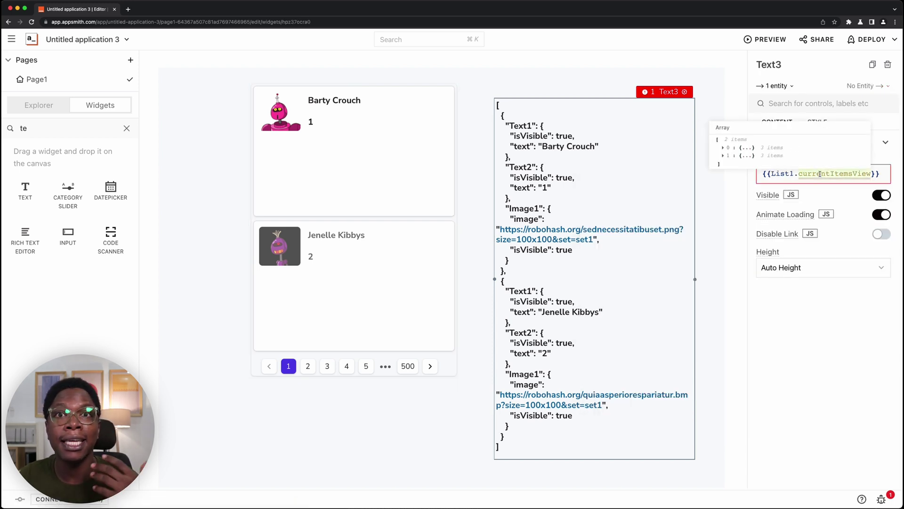
pyautogui.doubleClick(820, 174)
pyautogui.write('se')
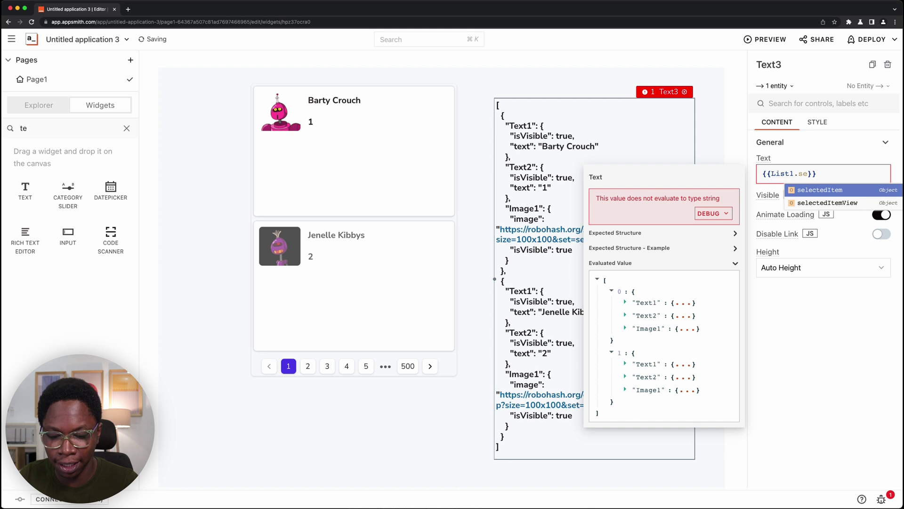
pyautogui.press('Down')
pyautogui.press('Return')
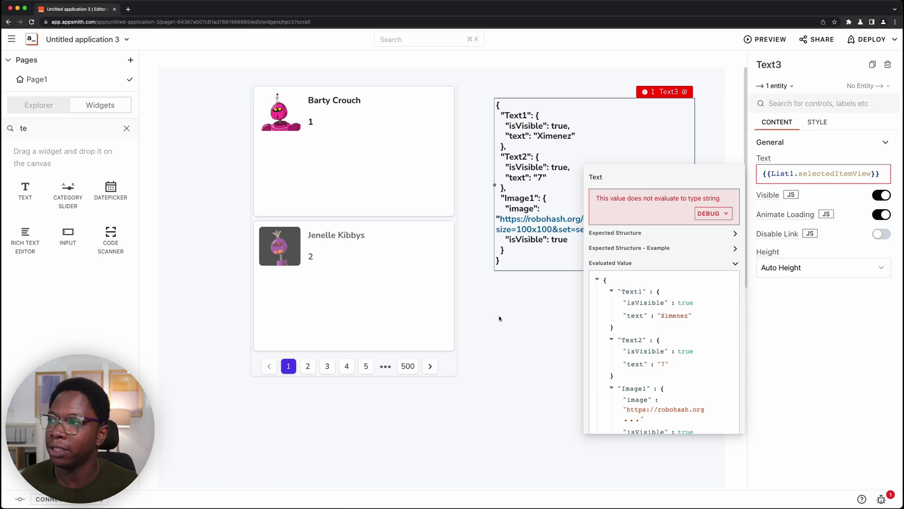
pyautogui.click(403, 174)
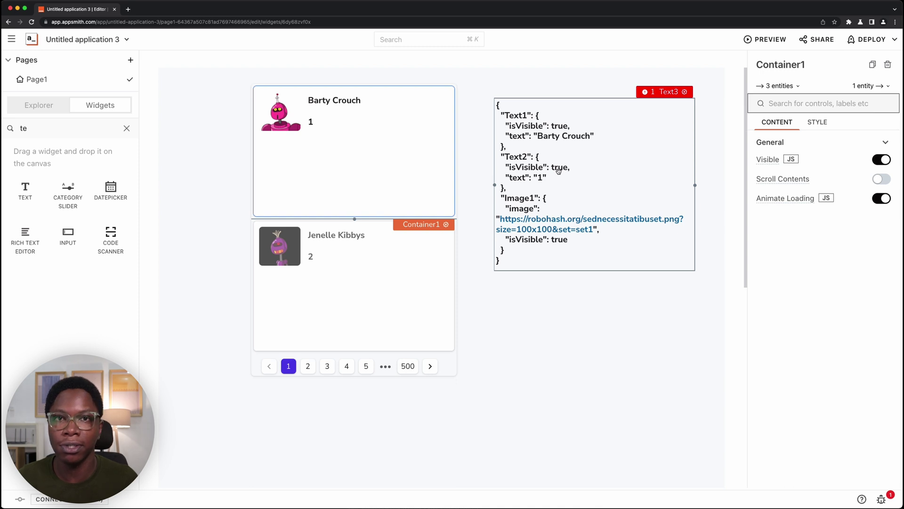
pyautogui.click(363, 316)
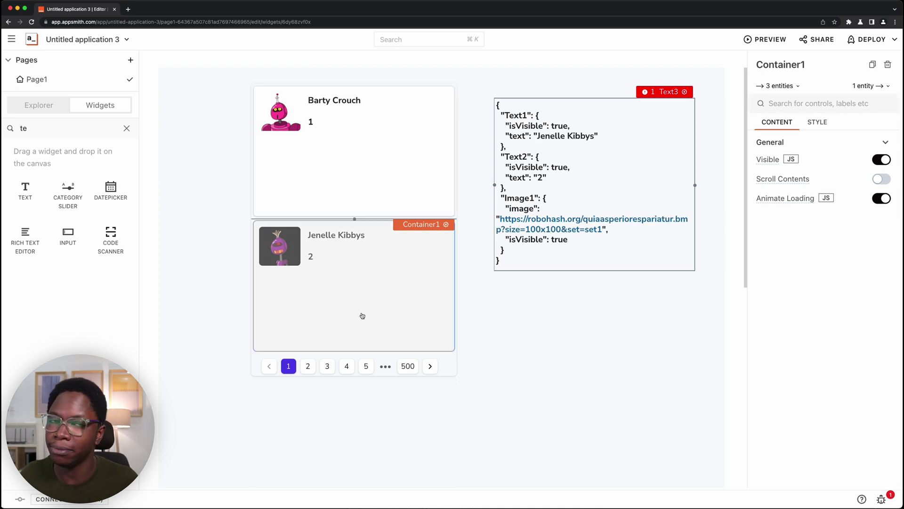
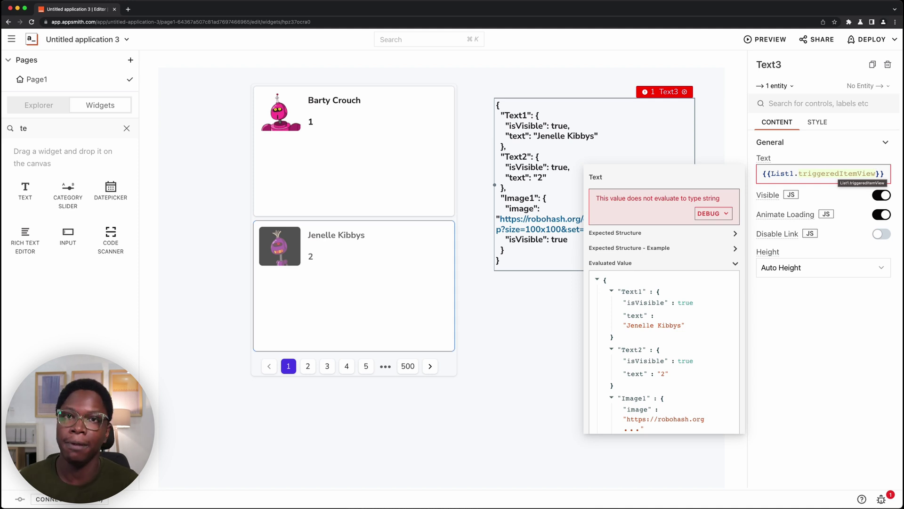
# Place a Button widget inside the first list item and trigger it to test the {{List1.triggeredItemView}} binding
pyautogui.moveTo(838, 174)
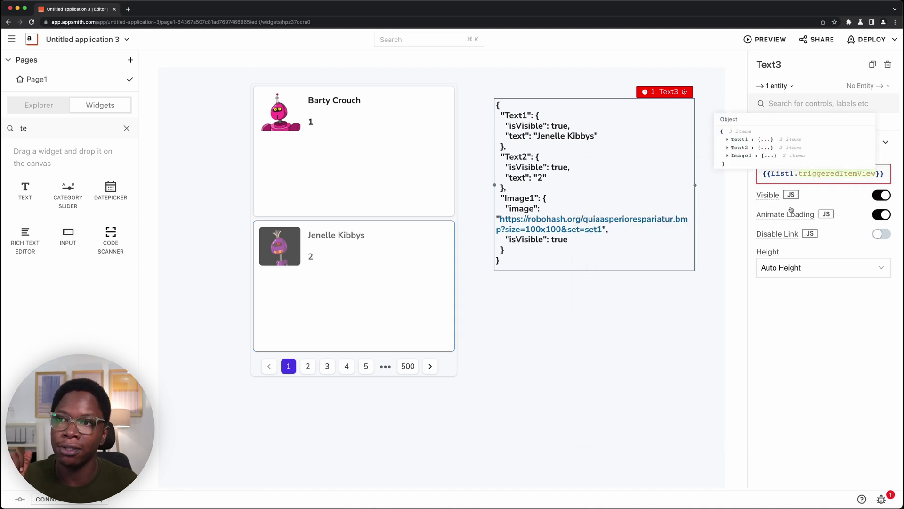
pyautogui.click(126, 129)
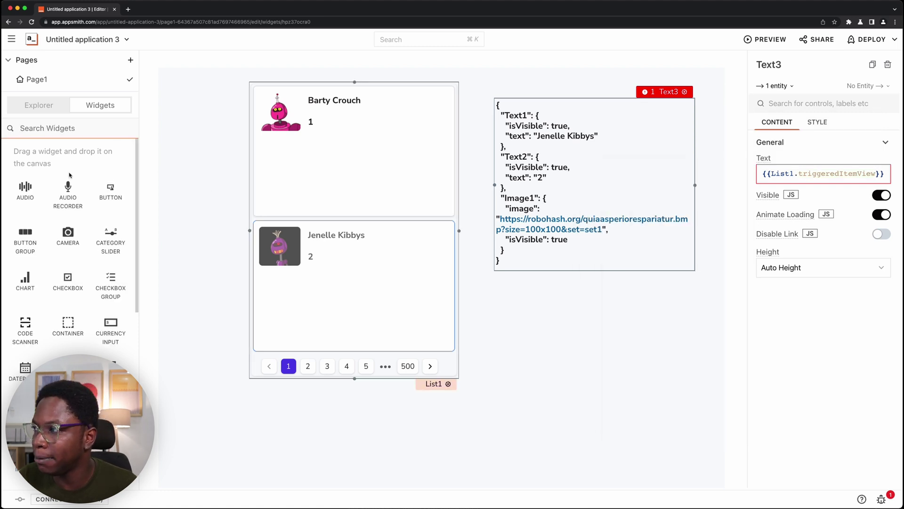
pyautogui.moveTo(110, 189); pyautogui.dragTo(406, 142)
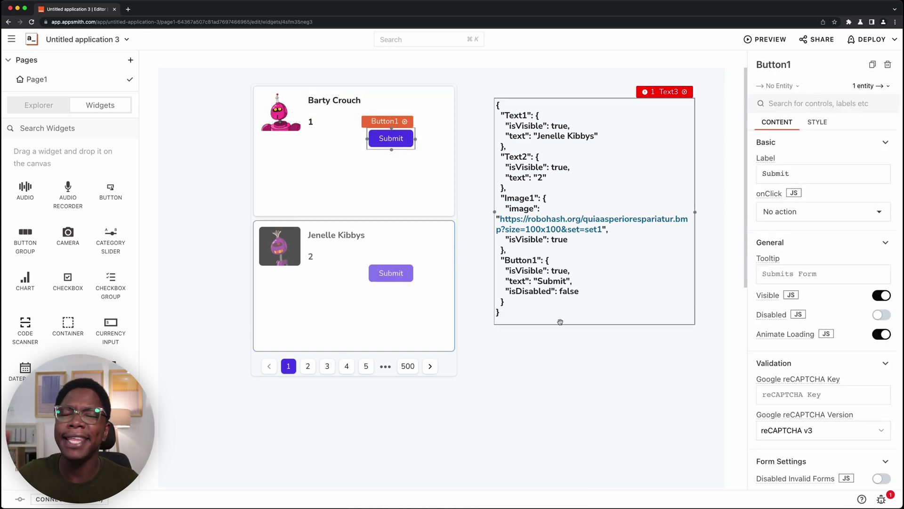
pyautogui.click(398, 140)
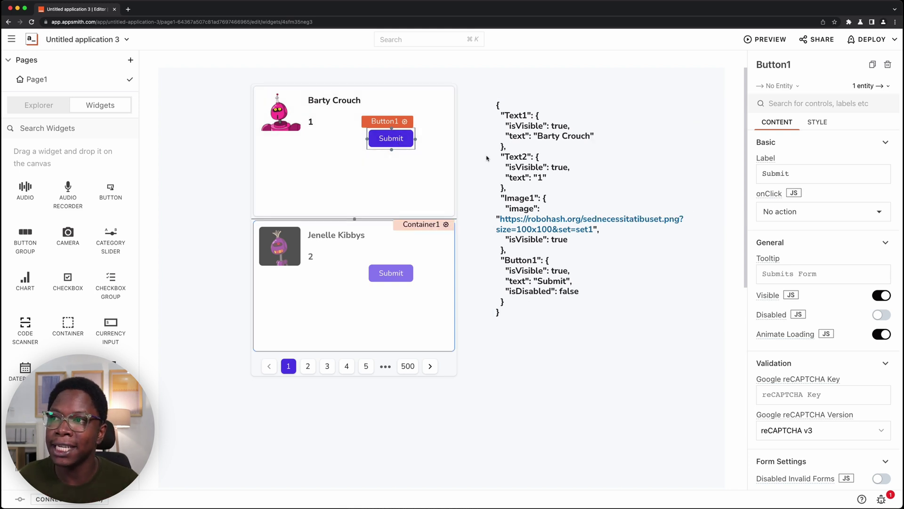
# Reduce Text3's binding to {{List1}} and look through the list's properties in the evaluated value
pyautogui.click(558, 160)
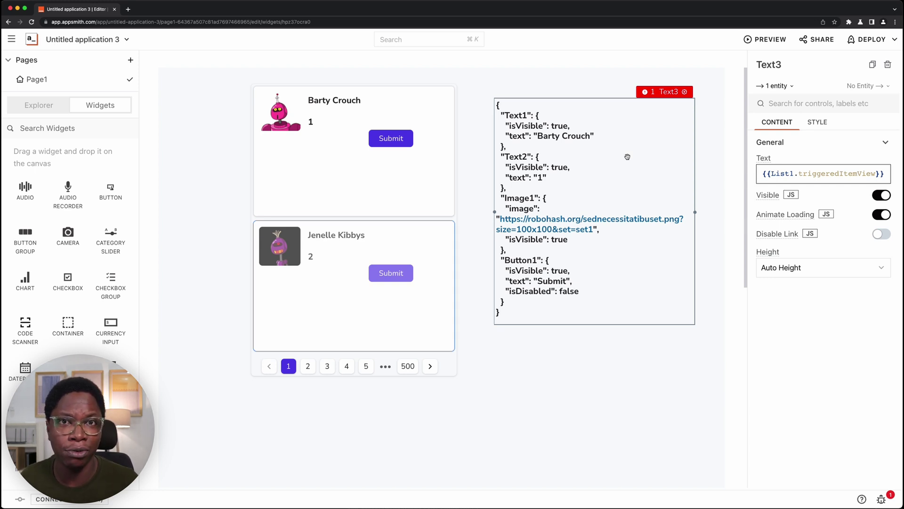
pyautogui.click(796, 173)
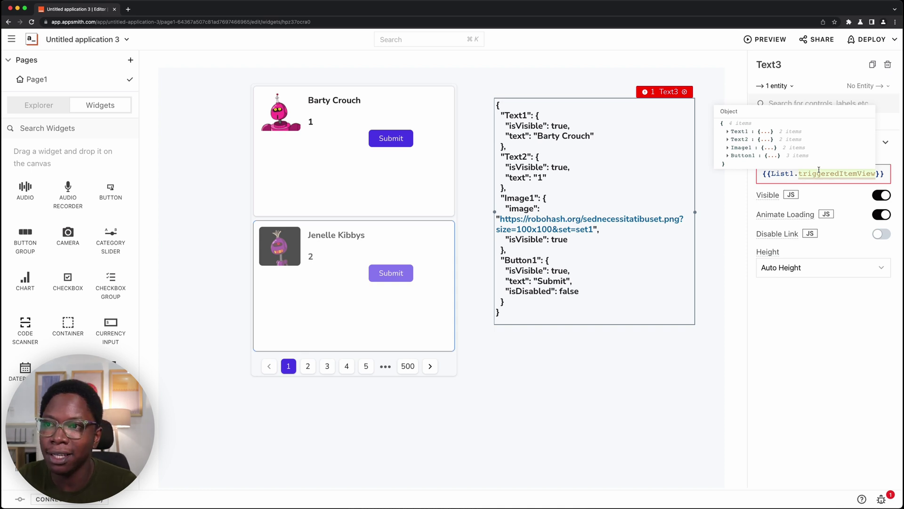
pyautogui.doubleClick(819, 173)
pyautogui.press('BackSpace')
pyautogui.press('BackSpace')
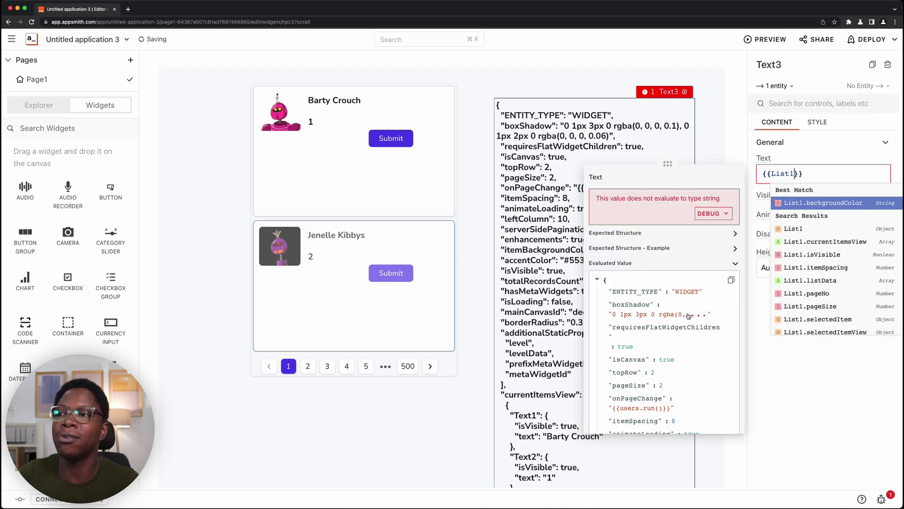
pyautogui.scroll(-3, 662, 301)
pyautogui.scroll(-5, 657, 289)
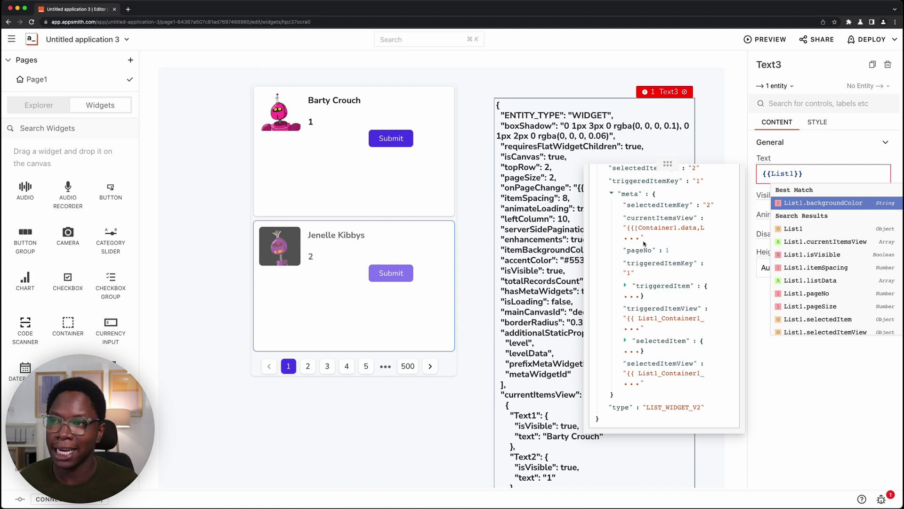
pyautogui.scroll(5, 644, 243)
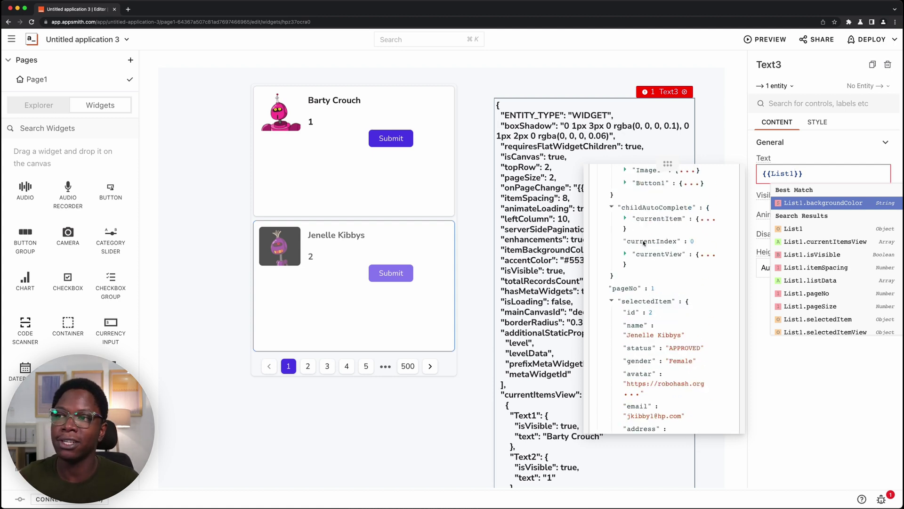
pyautogui.click(699, 79)
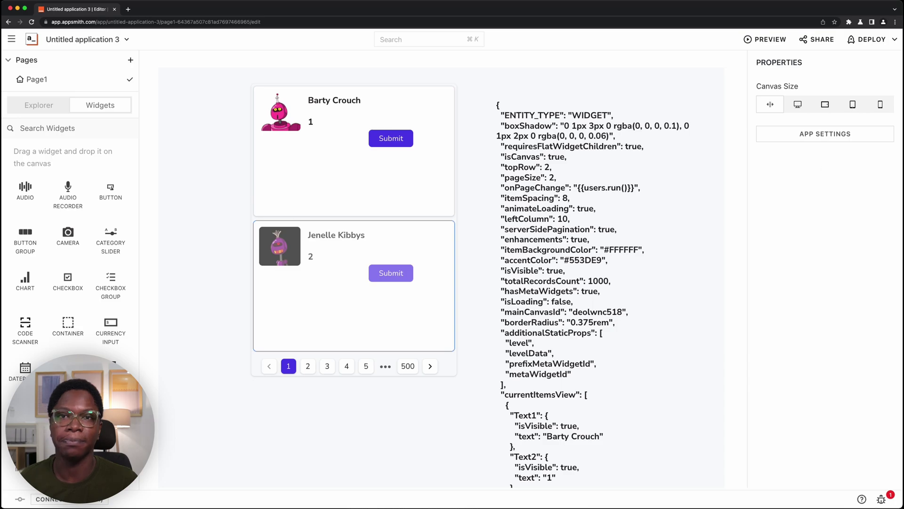